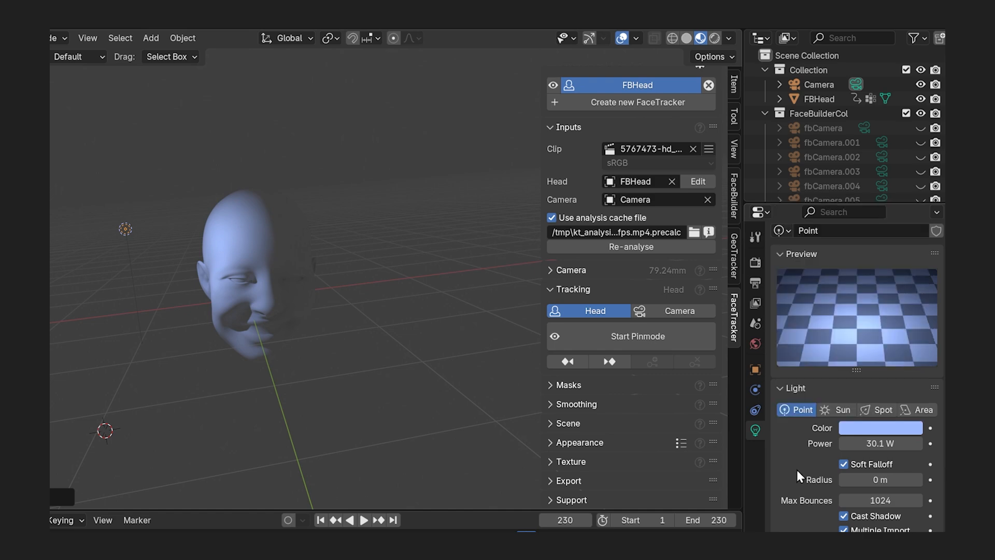
# Duplicate the blue point light near the head and shift the hue of the copy's colour
pyautogui.hotkey('shift', 'd')
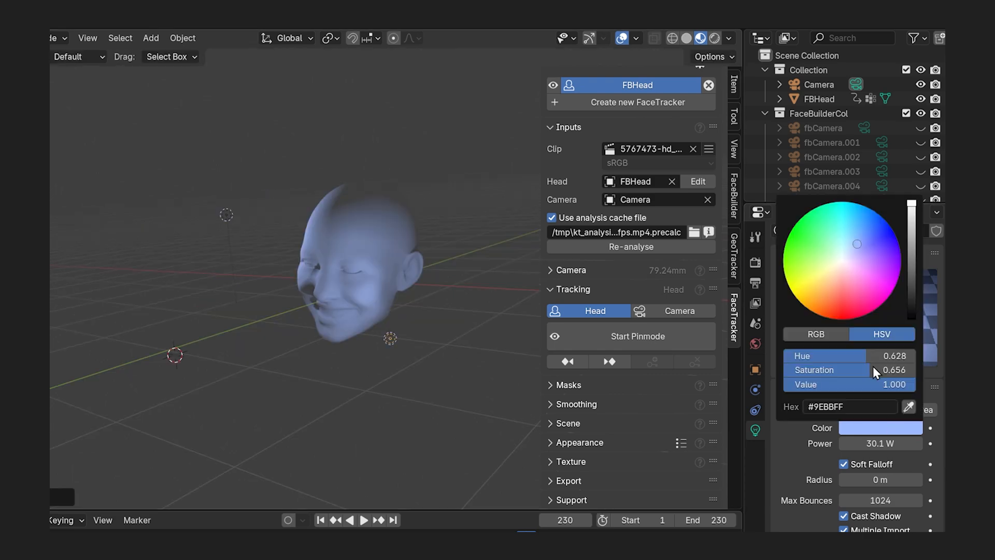
pyautogui.moveTo(873, 356); pyautogui.dragTo(808, 357)
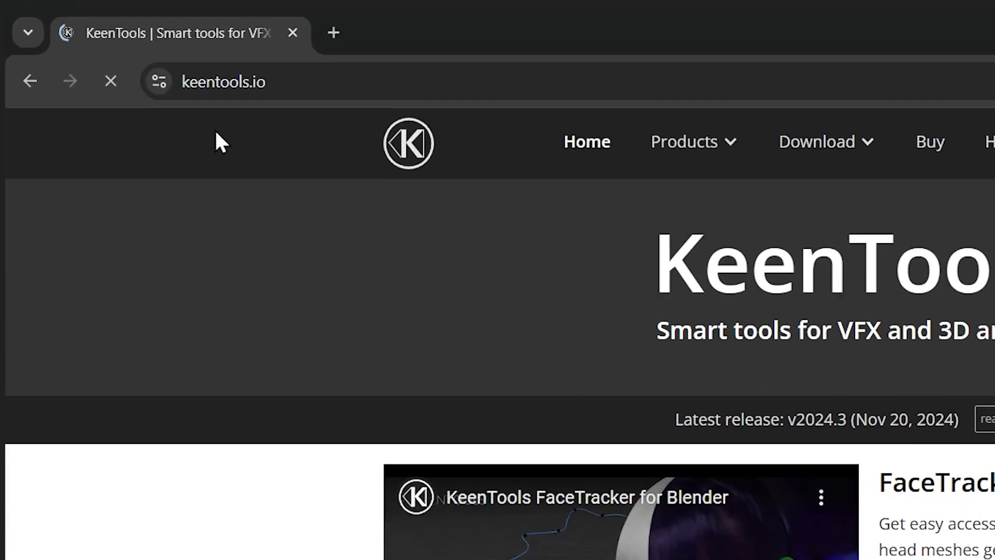
# Switch to the KeenTools website and download the Blender Pack, version 2024.3.0
pyautogui.moveTo(832, 154)
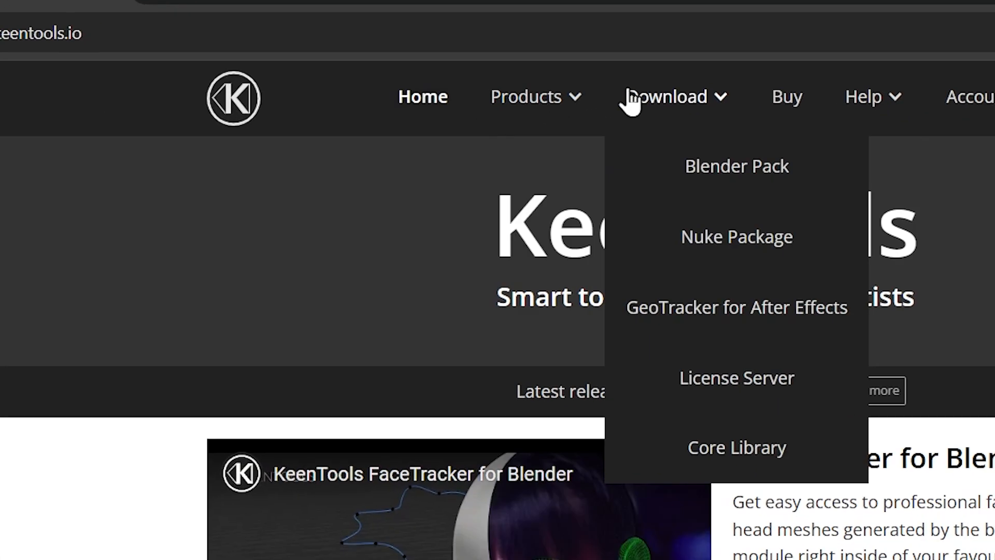
pyautogui.click(668, 155)
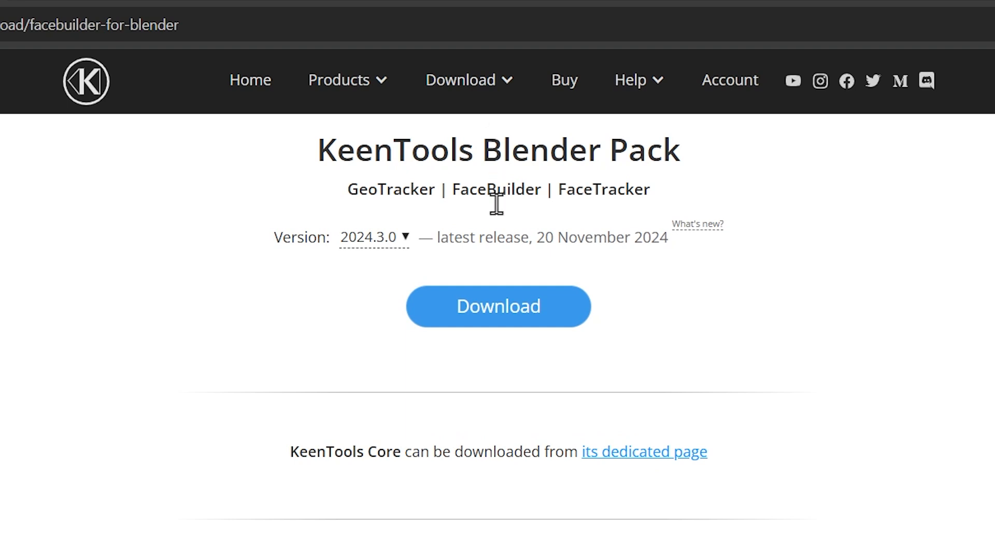
pyautogui.click(498, 304)
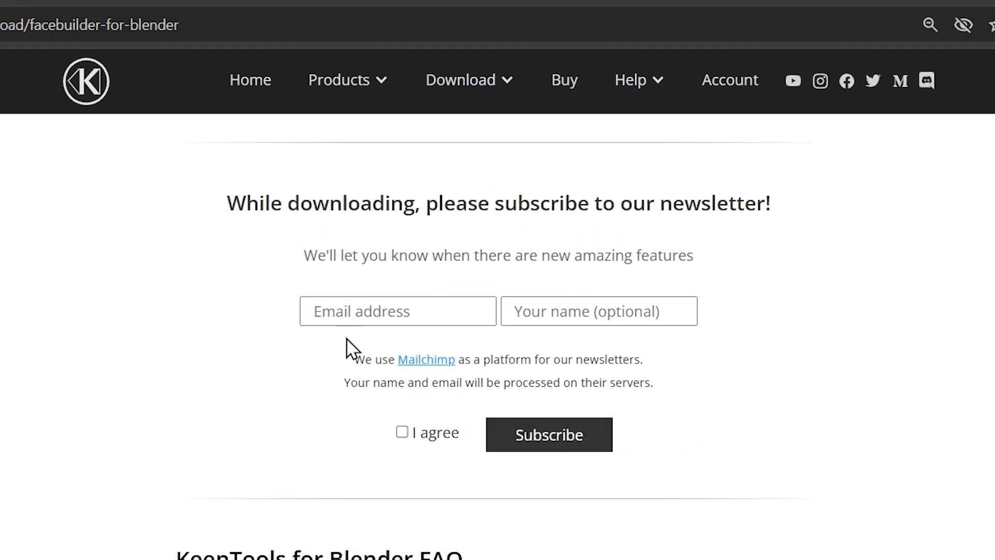
pyautogui.click(538, 311)
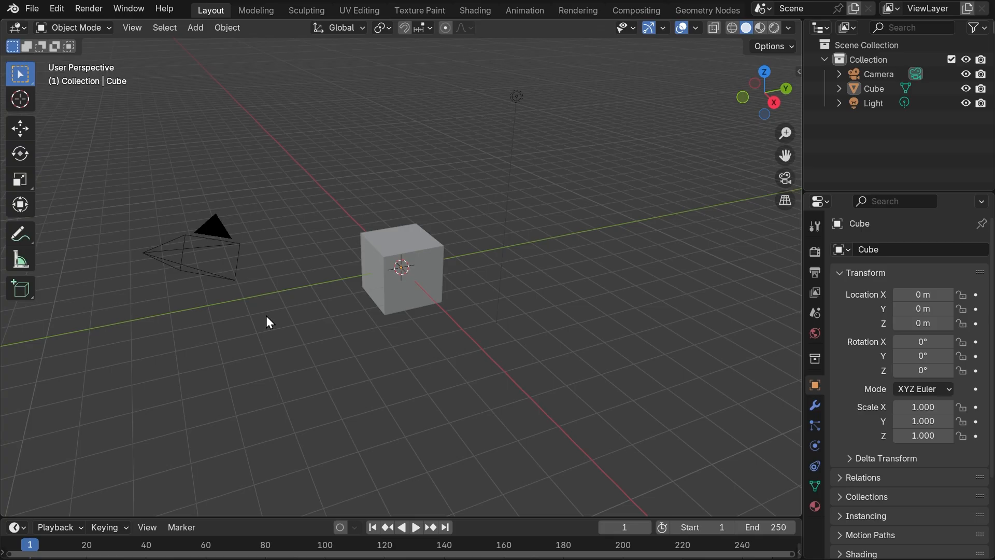
# Switch to Blender and install the add-on package keentools_2024.2.3_for_blender.zip from disk
pyautogui.click(57, 8)
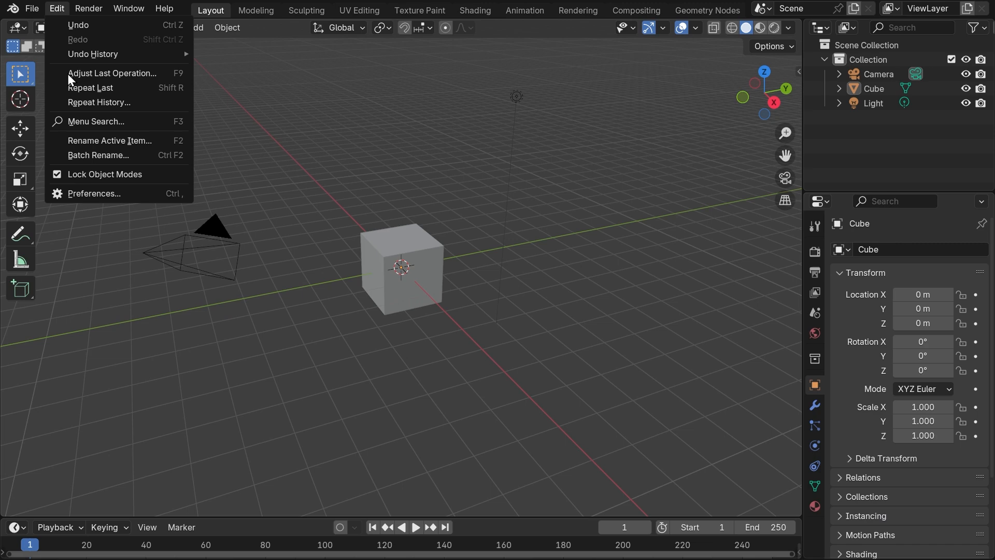
pyautogui.click(86, 189)
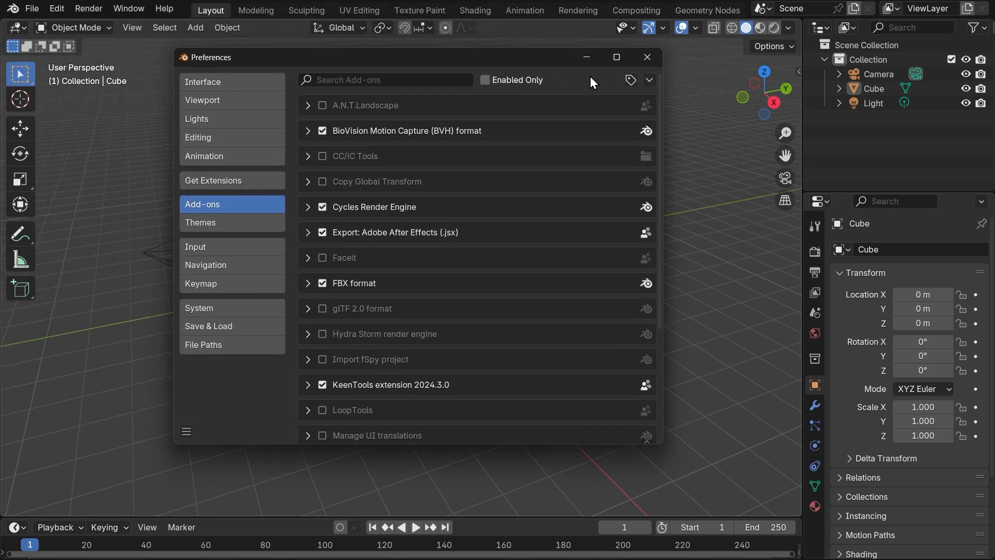
pyautogui.click(648, 80)
pyautogui.click(613, 110)
pyautogui.click(314, 203)
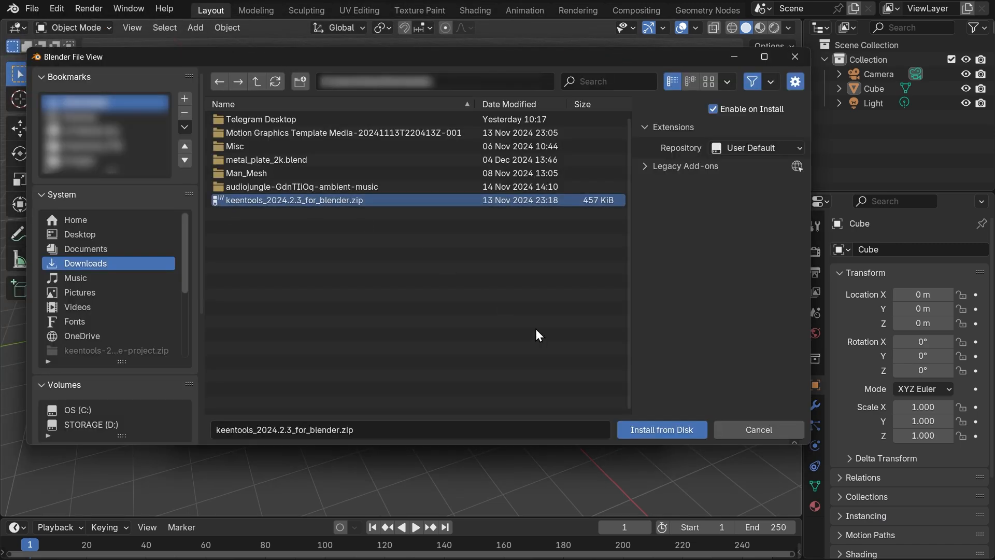
pyautogui.click(649, 427)
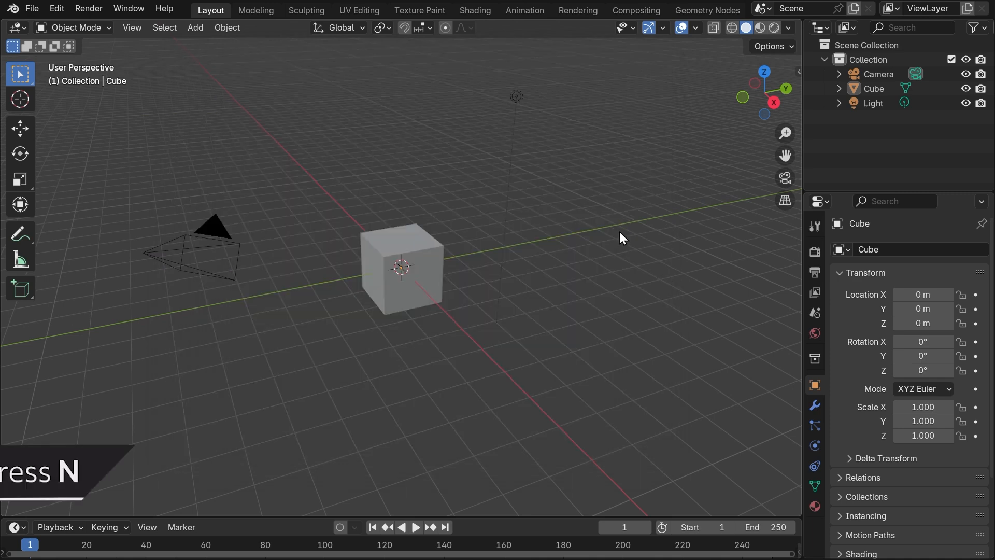
# Create a new FaceTracker and delete the default cube and light from the scene
pyautogui.press('n')
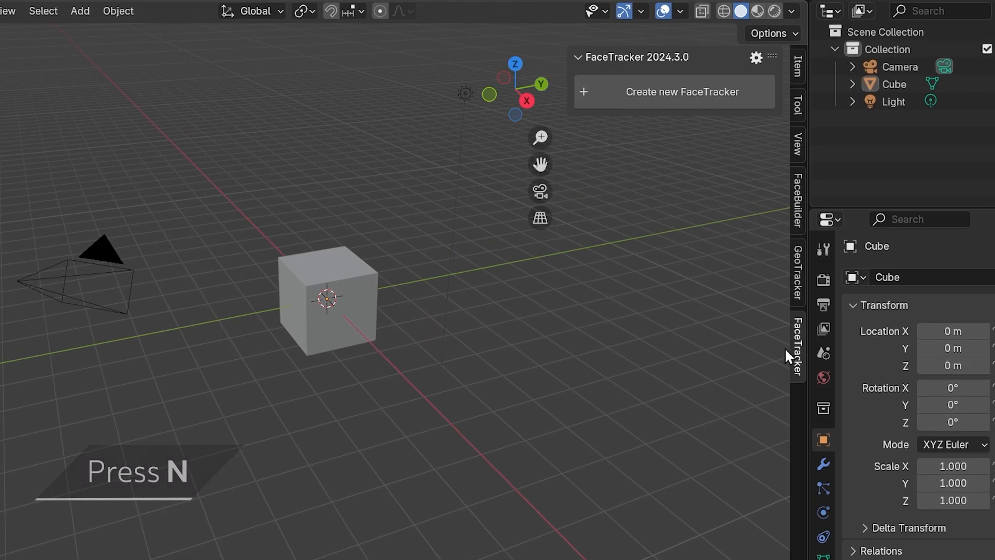
pyautogui.click(689, 89)
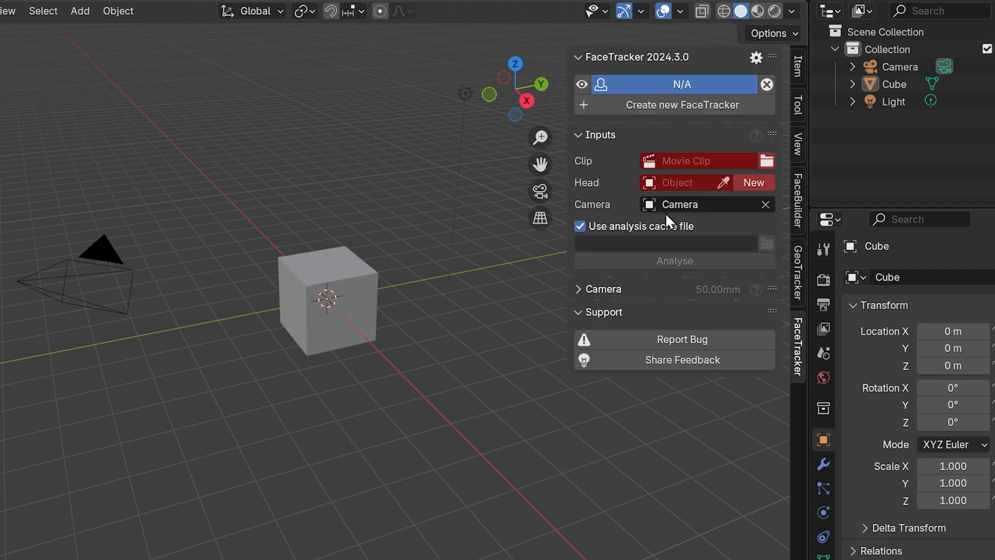
pyautogui.moveTo(467, 70); pyautogui.dragTo(229, 374)
pyautogui.press('x')
pyautogui.click(229, 374)
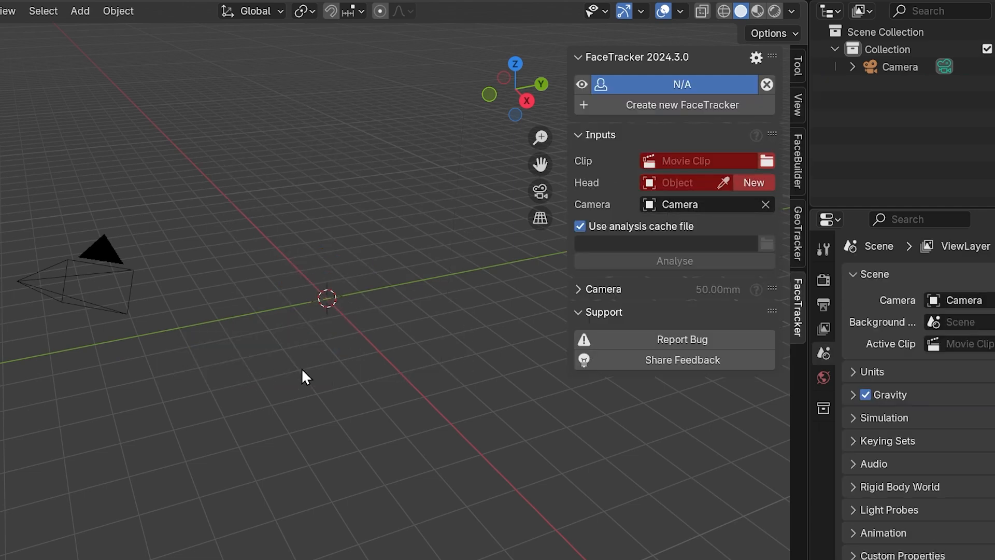
# Load the 5767473-hd_1920_1080_25fps video as the tracker's clip and analyse frames 1 to 432
pyautogui.click(767, 162)
pyautogui.click(295, 204)
pyautogui.click(791, 494)
pyautogui.click(644, 278)
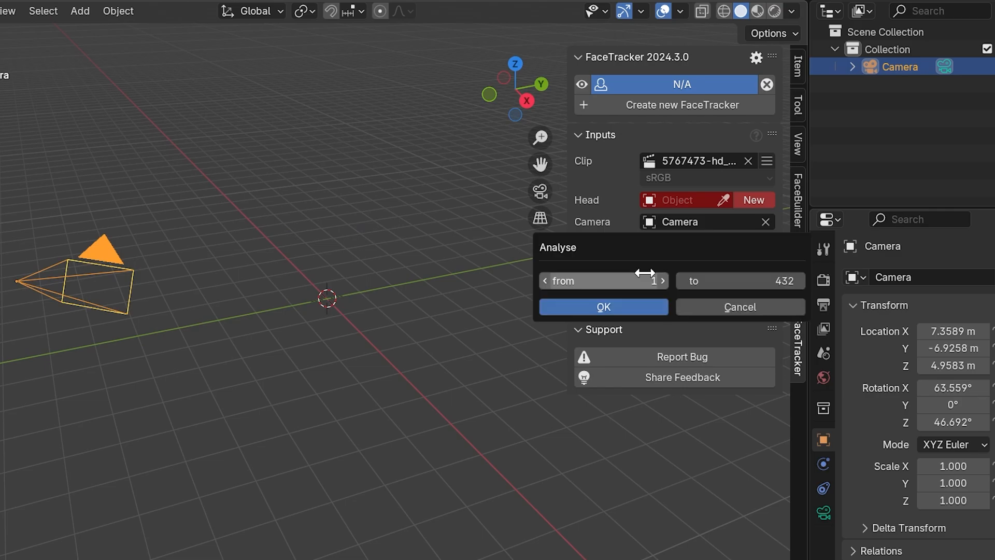
pyautogui.click(604, 306)
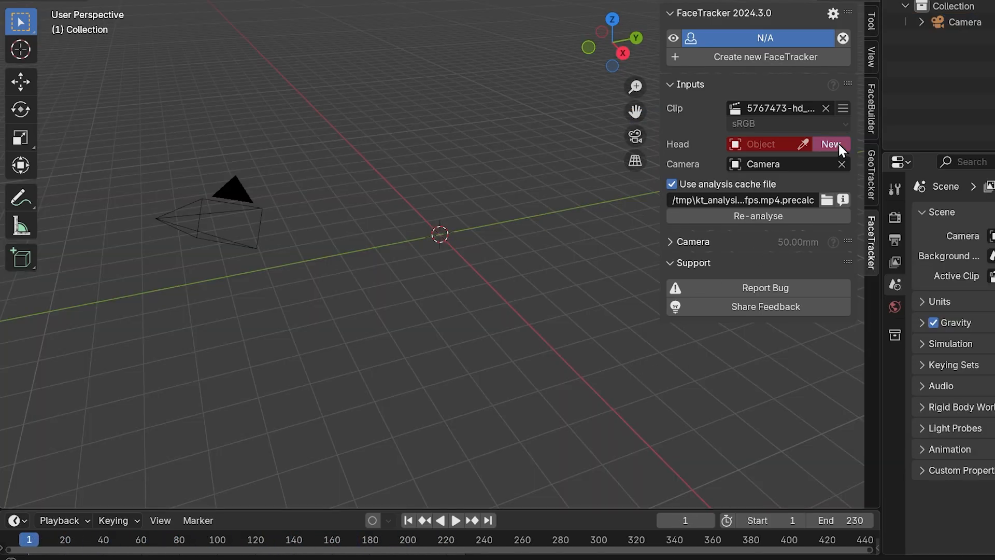
# Create a new head for the tracker from a snapshot of video frame 104
pyautogui.click(831, 144)
pyautogui.moveTo(30, 542); pyautogui.dragTo(225, 525)
pyautogui.click(752, 115)
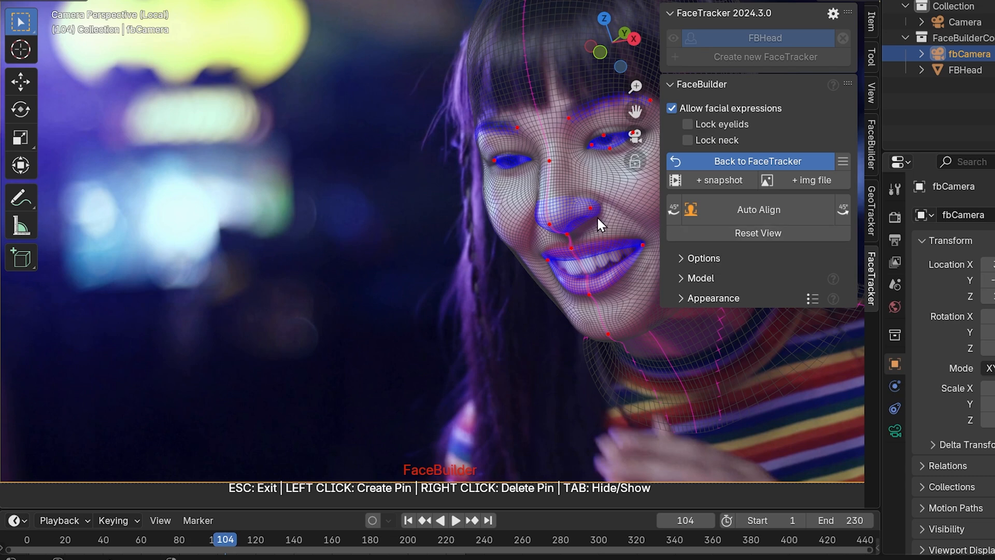
# Delete the two pins along the front of the ear and pin the mesh at the earlobe
pyautogui.keyDown('shift'); pyautogui.moveTo(596, 215); pyautogui.dragTo(406, 246, button='middle'); pyautogui.keyUp('shift')
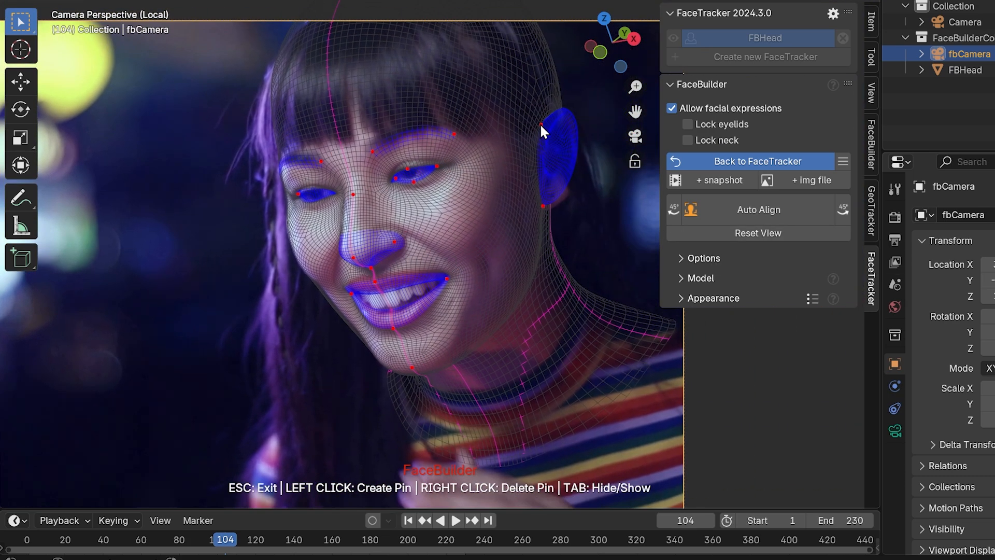
pyautogui.rightClick(541, 124)
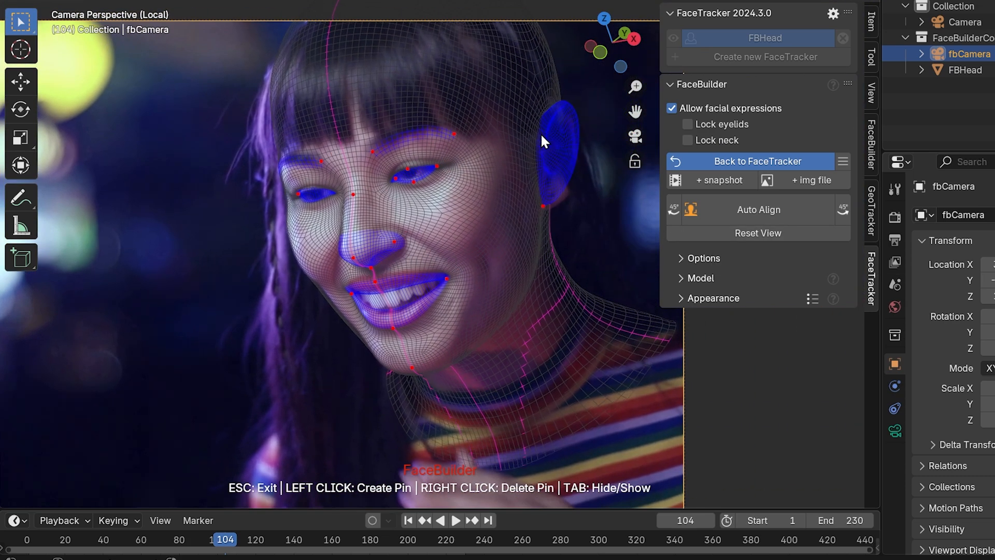
pyautogui.rightClick(542, 204)
pyautogui.click(559, 195)
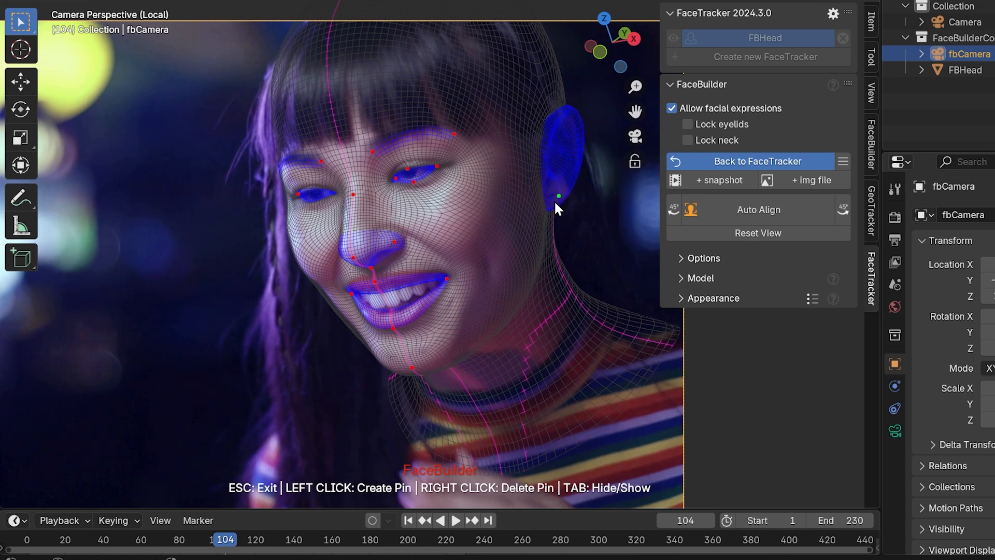
# Adjust the upper-lip, nostril and lower-eyelid pins, and add pins along the far jaw and cheek contour
pyautogui.moveTo(376, 282); pyautogui.dragTo(373, 278)
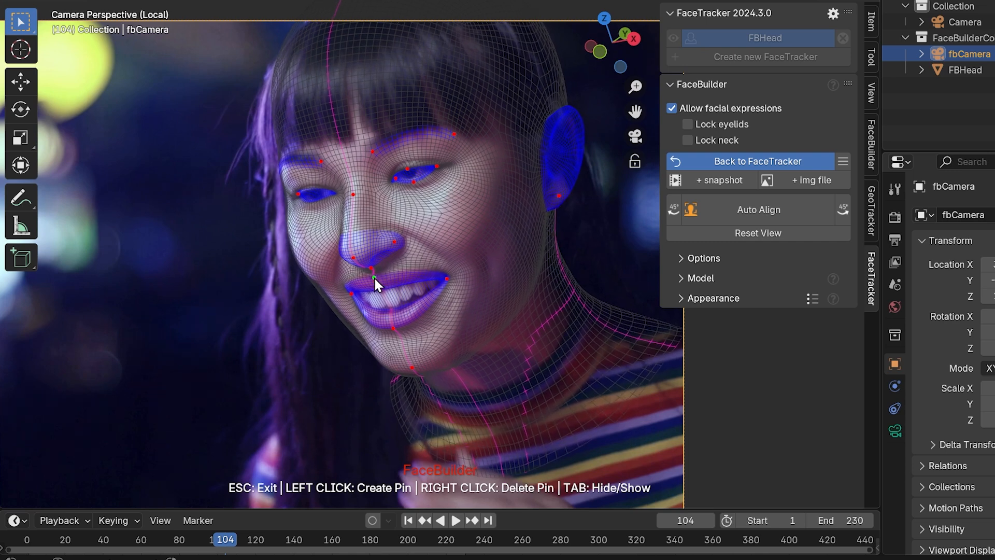
pyautogui.click(404, 243)
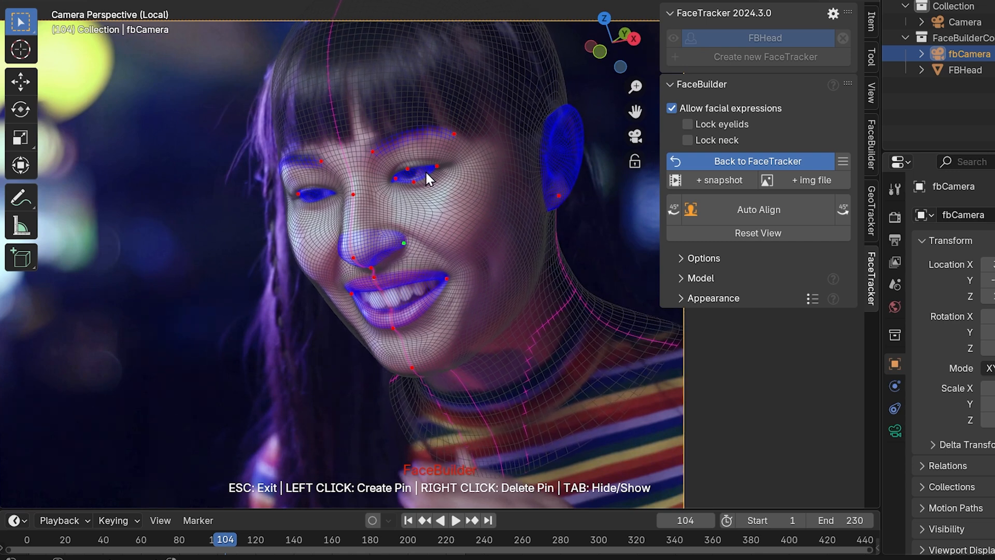
pyautogui.click(414, 178)
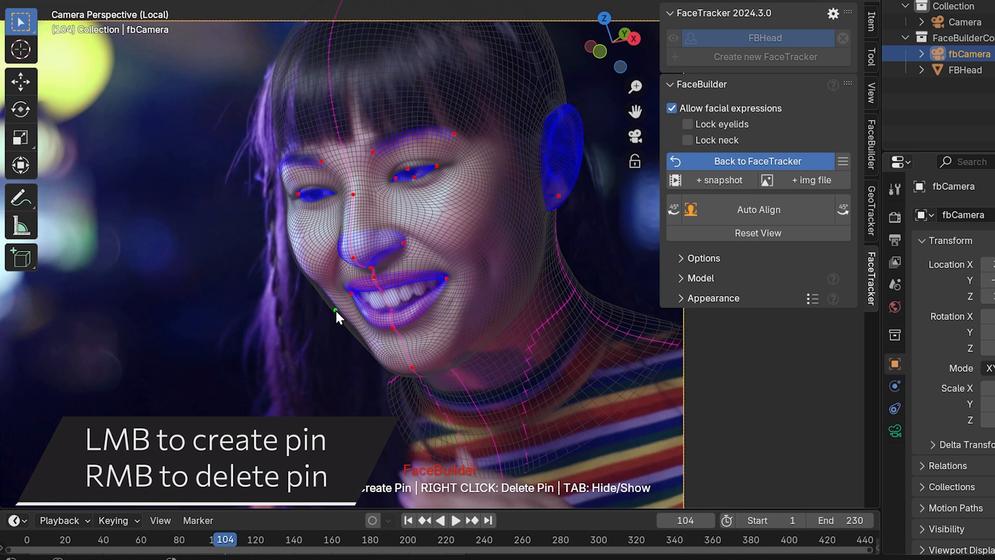
pyautogui.moveTo(336, 310); pyautogui.dragTo(341, 310)
pyautogui.click(303, 264)
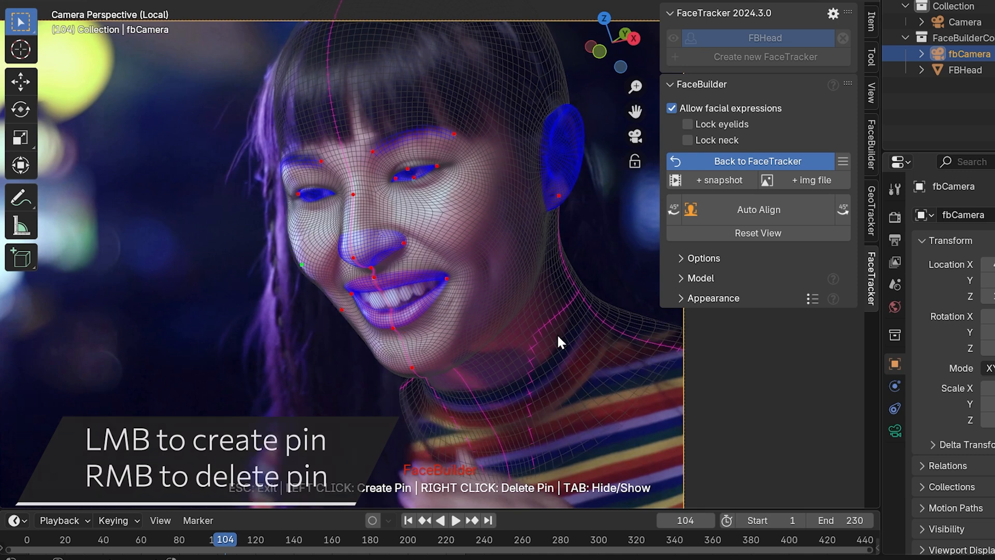
# Exclude the NeckLower and NeckUpper parts from the head model
pyautogui.click(689, 278)
pyautogui.click(672, 372)
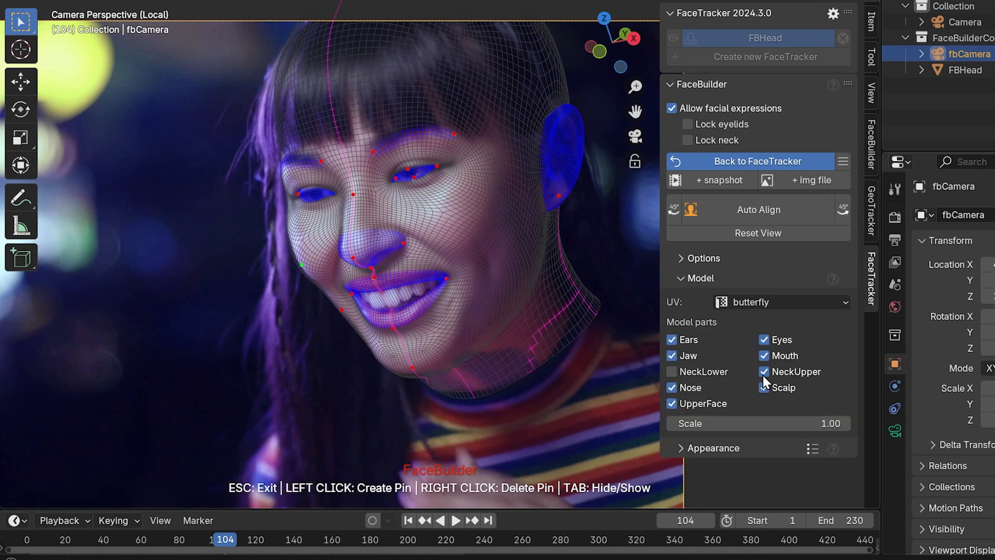
pyautogui.click(764, 373)
pyautogui.click(688, 280)
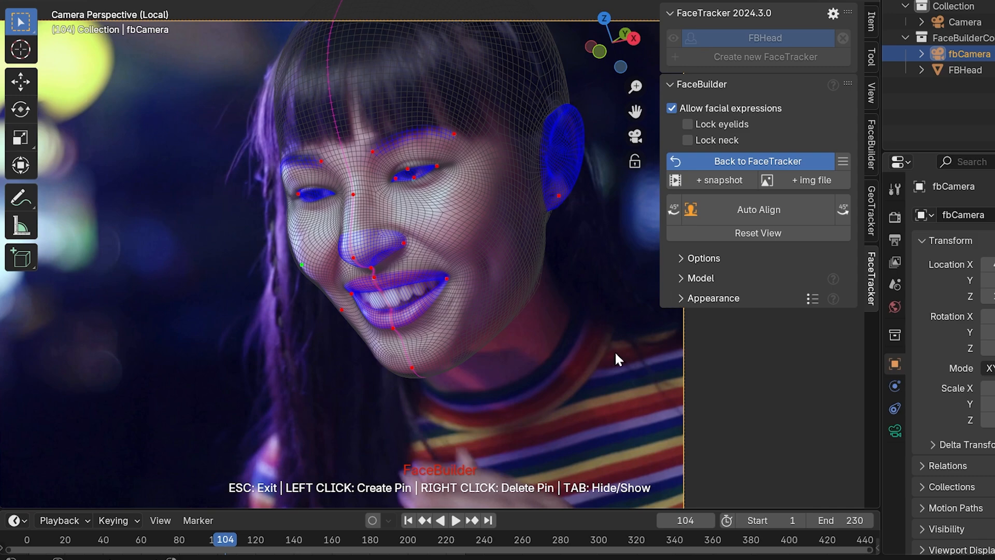
# Move the chin pin to match the face and add a pin on the near jawline
pyautogui.moveTo(413, 368); pyautogui.dragTo(407, 364)
pyautogui.click(504, 307)
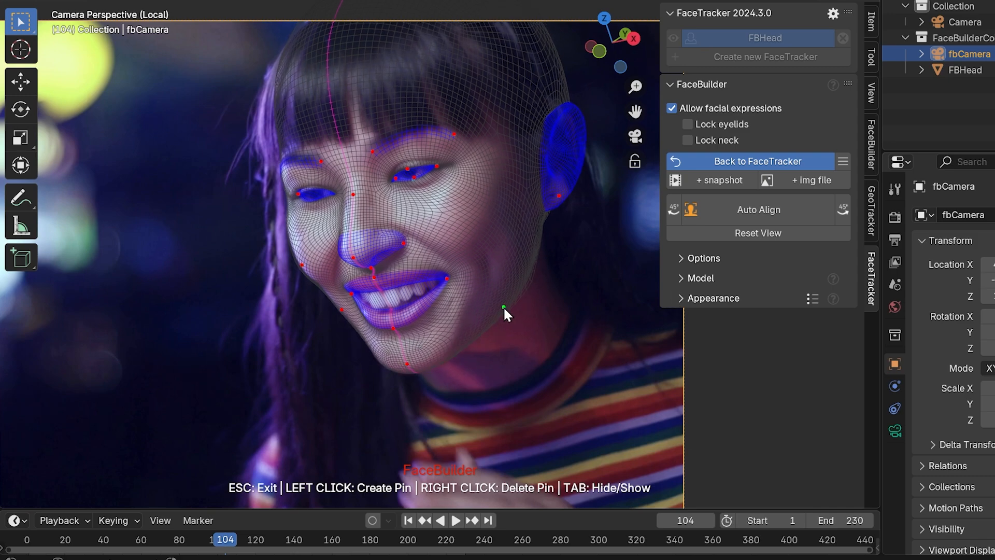
# Add a second FaceBuilder snapshot of the video at frame 38
pyautogui.click(720, 180)
pyautogui.moveTo(225, 539); pyautogui.dragTo(100, 540)
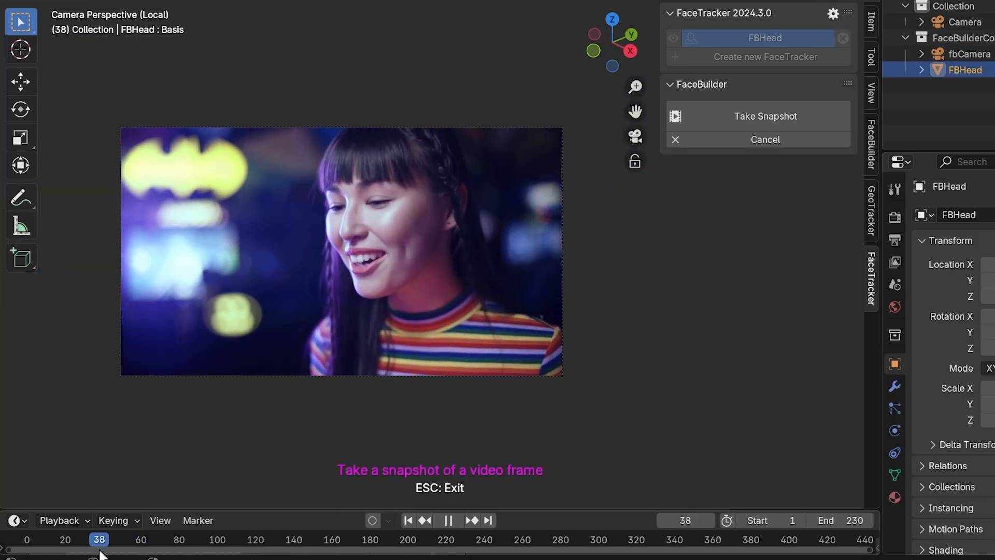
pyautogui.click(769, 116)
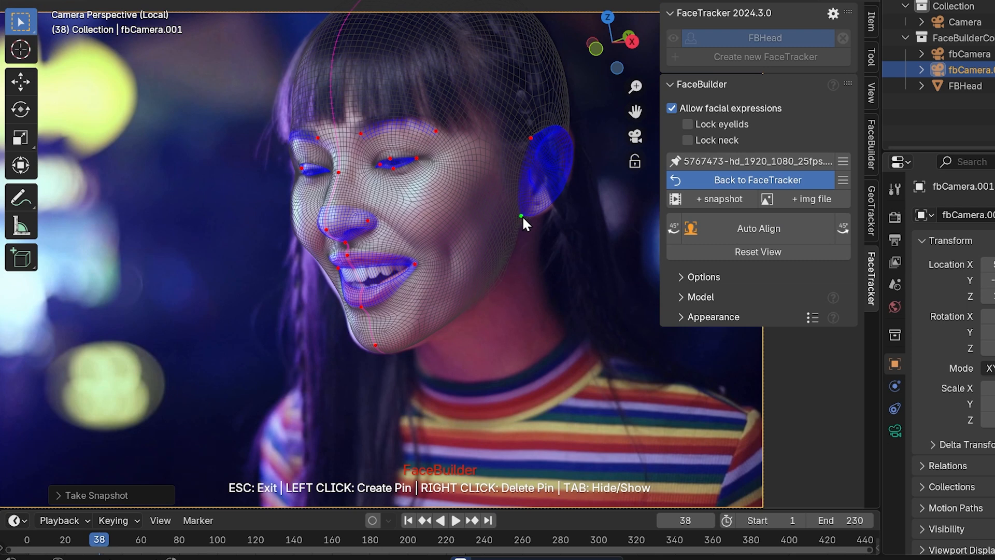
# Refine the frame 38 mesh: remove the pin below the ear, adjust the mouth-corner and eye pins, and pin the cheek and jaw contours
pyautogui.rightClick(521, 216)
pyautogui.moveTo(417, 263); pyautogui.dragTo(416, 260)
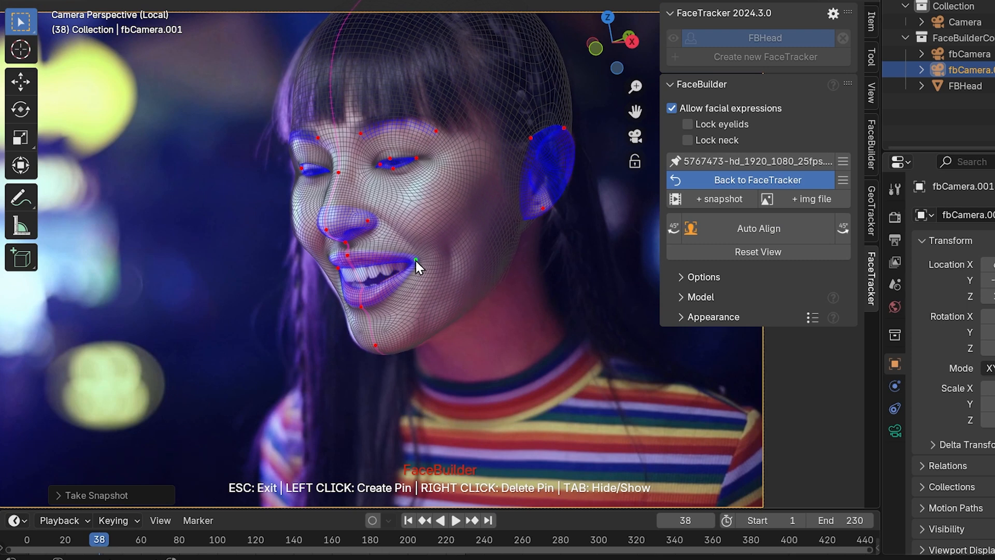
pyautogui.click(333, 274)
pyautogui.click(313, 168)
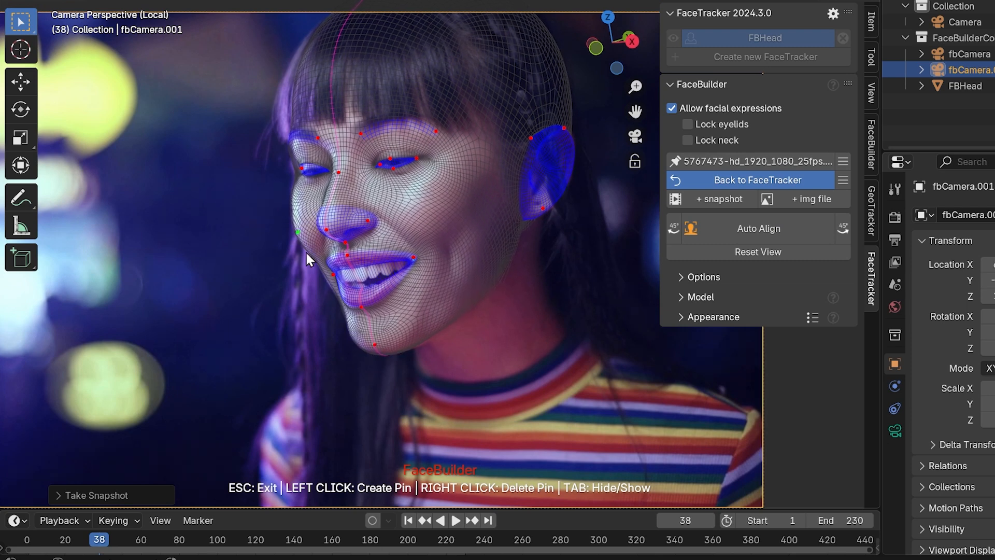
pyautogui.click(297, 232)
pyautogui.click(328, 277)
pyautogui.click(437, 328)
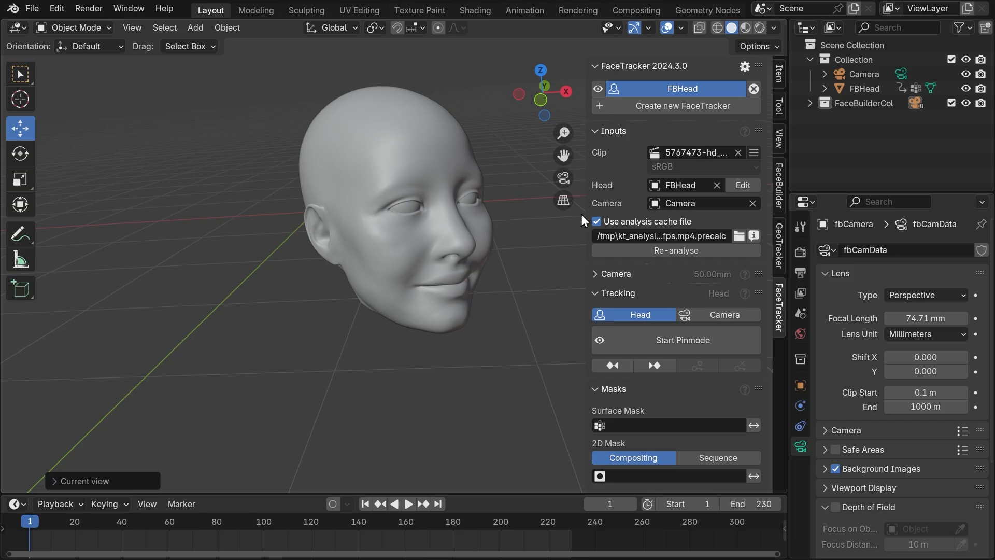
# Orbit around the finished head and start FaceTracker's pinmode at frame 1
pyautogui.moveTo(335, 208); pyautogui.dragTo(465, 253, button='middle')
pyautogui.click(690, 345)
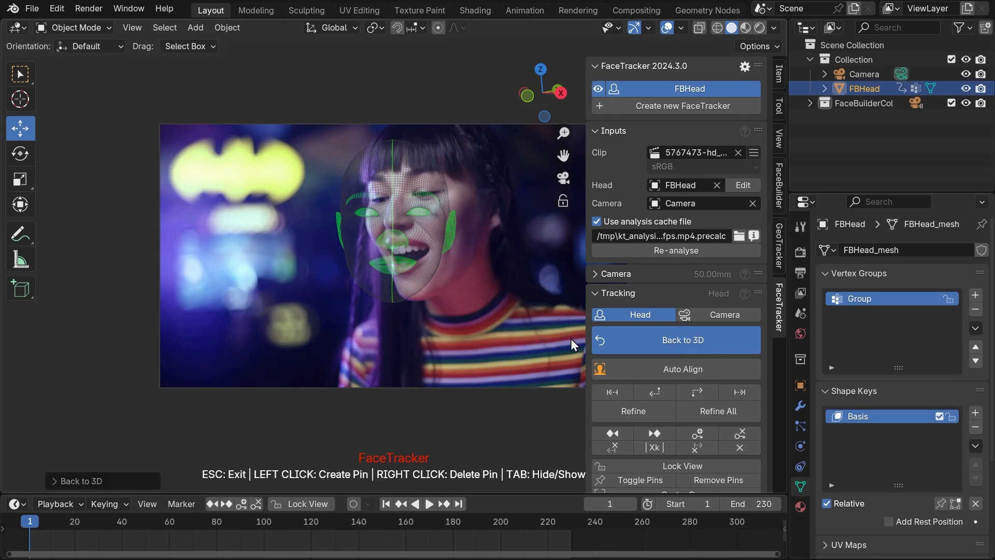
pyautogui.moveTo(30, 530)
pyautogui.mouseDown()
pyautogui.moveTo(98, 524)
pyautogui.moveTo(30, 531)
pyautogui.mouseUp()
# Set the tracking camera's focal length to 80 mm
pyautogui.click(609, 271)
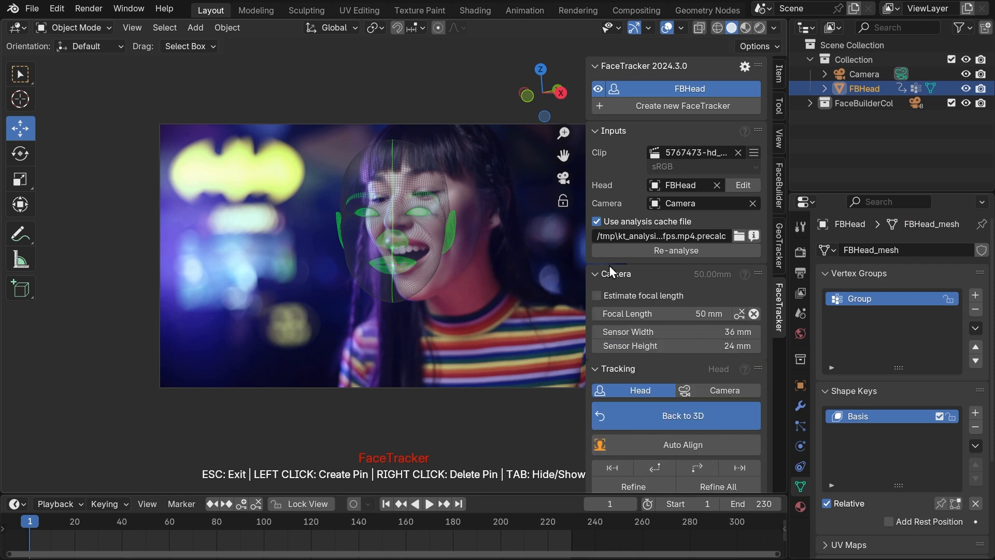
pyautogui.click(707, 313)
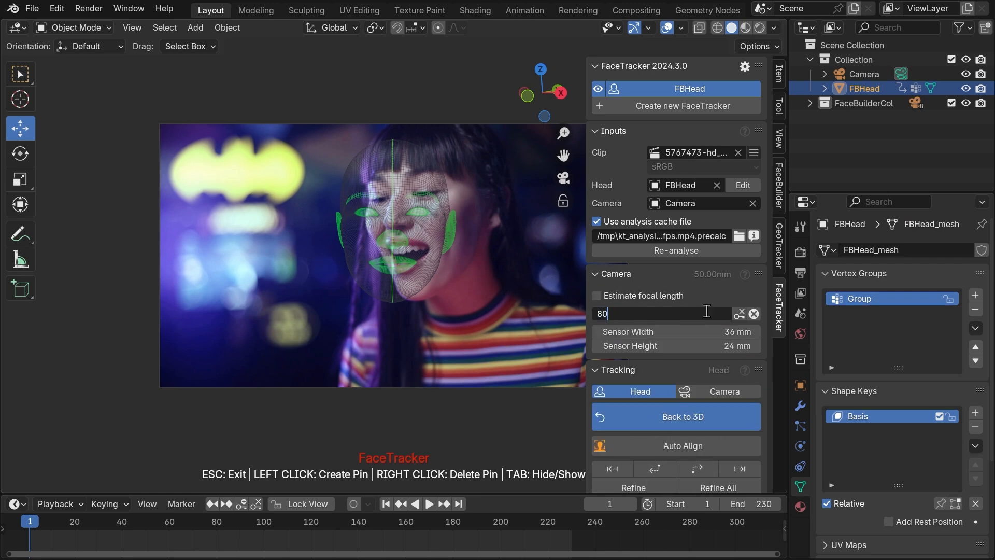
pyautogui.write('80')
pyautogui.press('Return')
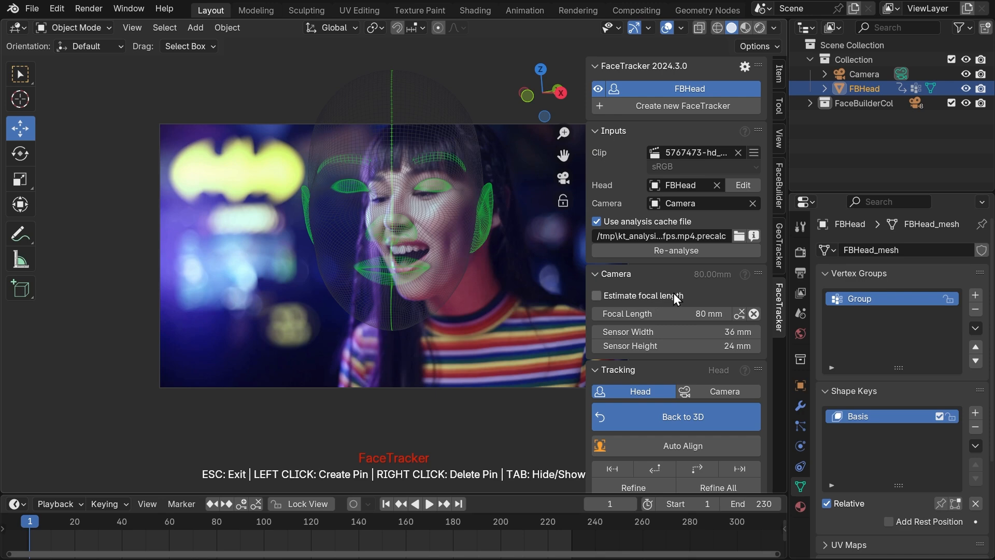
# Auto-align the head mesh to the woman's face on frame 1
pyautogui.click(594, 274)
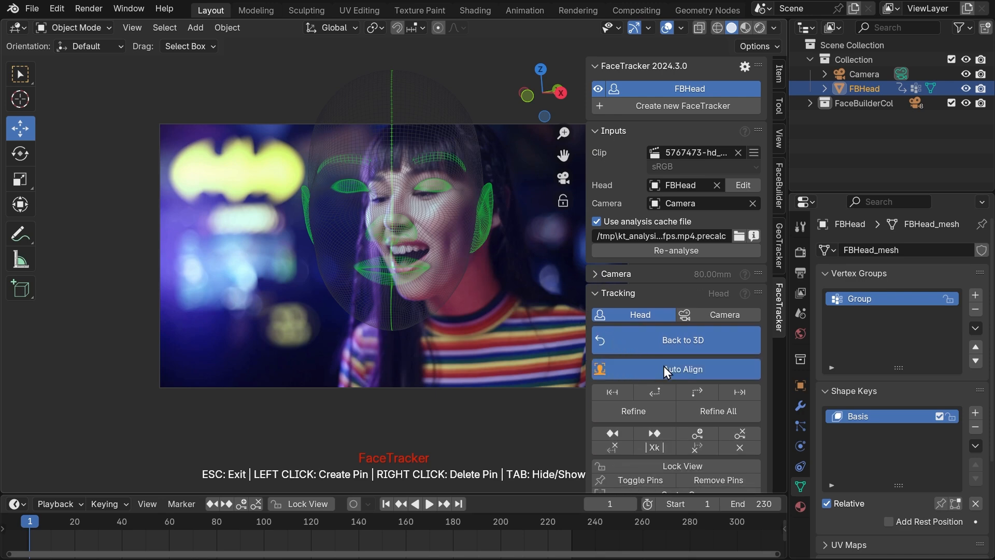
pyautogui.click(663, 366)
pyautogui.scroll(5, 440, 292)
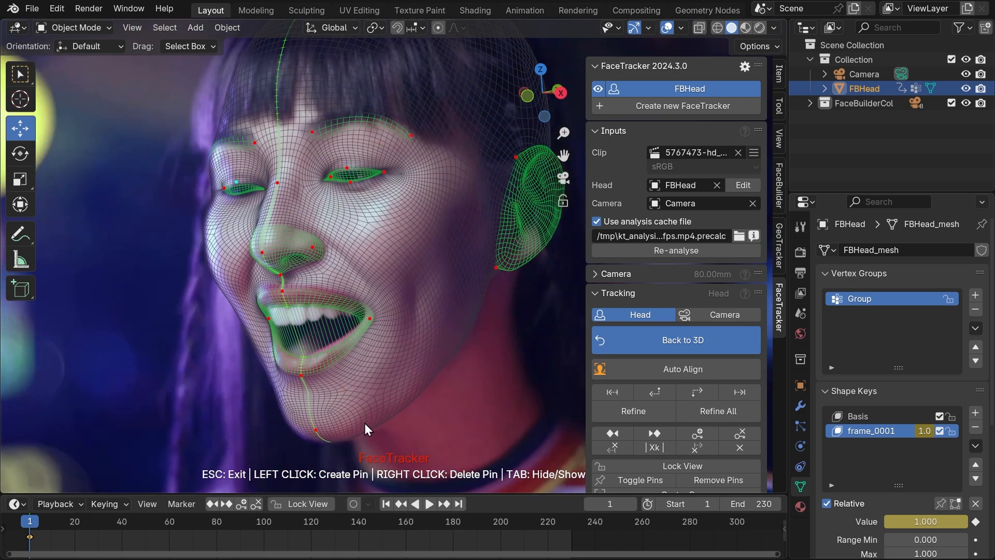
# Refine the frame 1 fit by pinning the jaw and lower lip and adjusting the chin and mouth-corner pins
pyautogui.click(388, 421)
pyautogui.moveTo(317, 431); pyautogui.dragTo(313, 430)
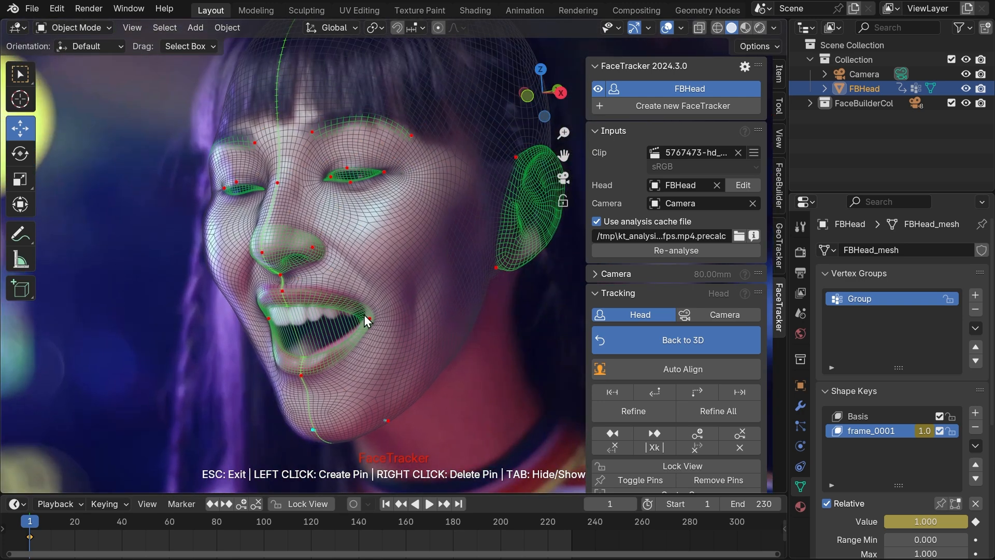
pyautogui.moveTo(369, 319); pyautogui.dragTo(373, 309)
pyautogui.click(305, 358)
pyautogui.moveTo(268, 318); pyautogui.dragTo(261, 286)
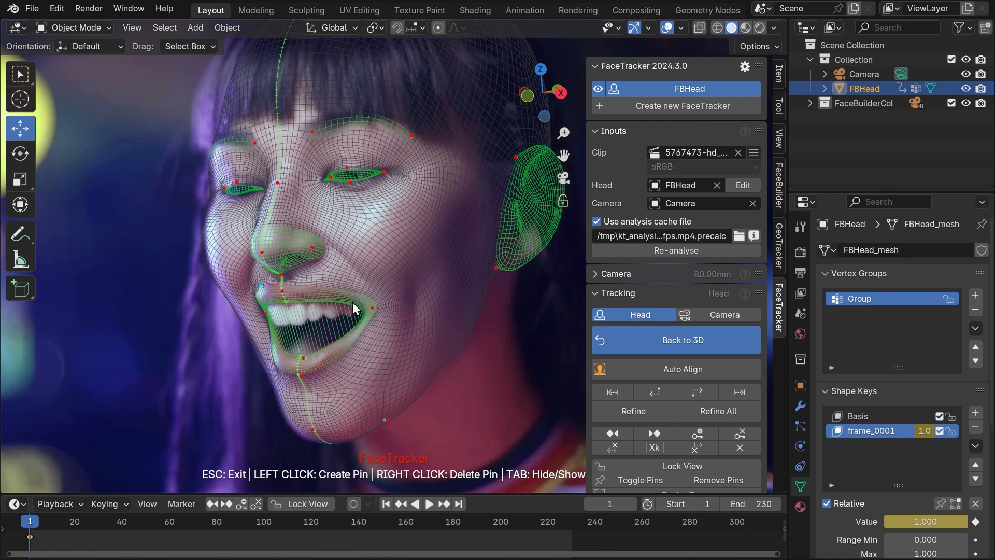
# Fine-tune the frame 1 mesh at the mouth corner, outer eye corner and earlobe, and pin the lower cheek contour beside the mouth
pyautogui.moveTo(372, 308); pyautogui.dragTo(376, 306)
pyautogui.moveTo(384, 171); pyautogui.dragTo(388, 169)
pyautogui.keyDown('shift'); pyautogui.moveTo(472, 201); pyautogui.dragTo(446, 201, button='middle'); pyautogui.keyUp('shift')
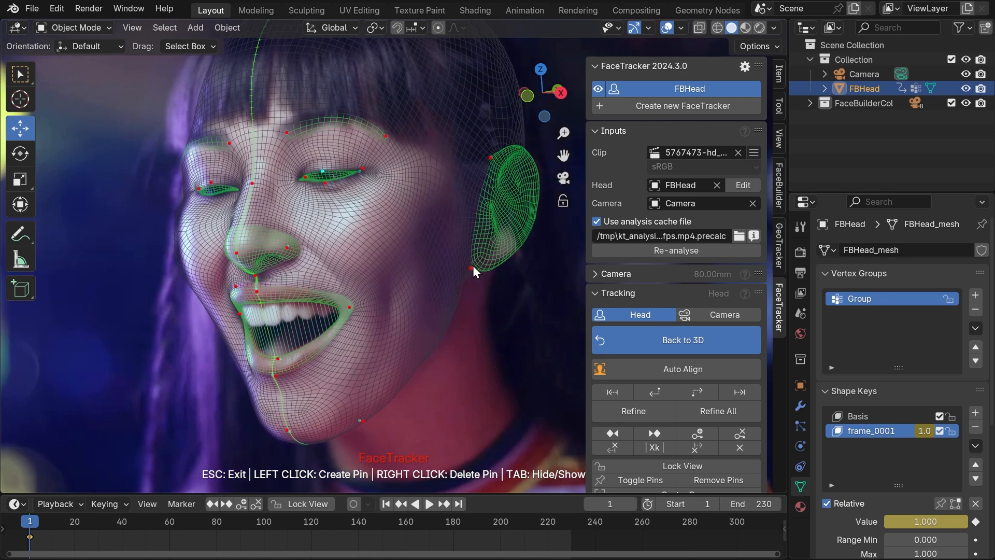
pyautogui.moveTo(472, 267); pyautogui.dragTo(472, 262)
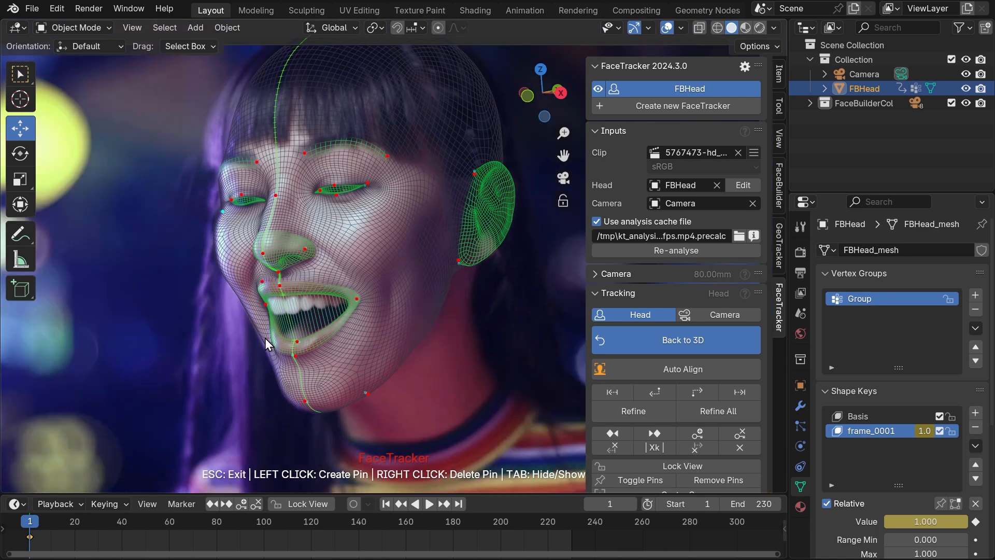
pyautogui.moveTo(265, 338); pyautogui.dragTo(263, 337)
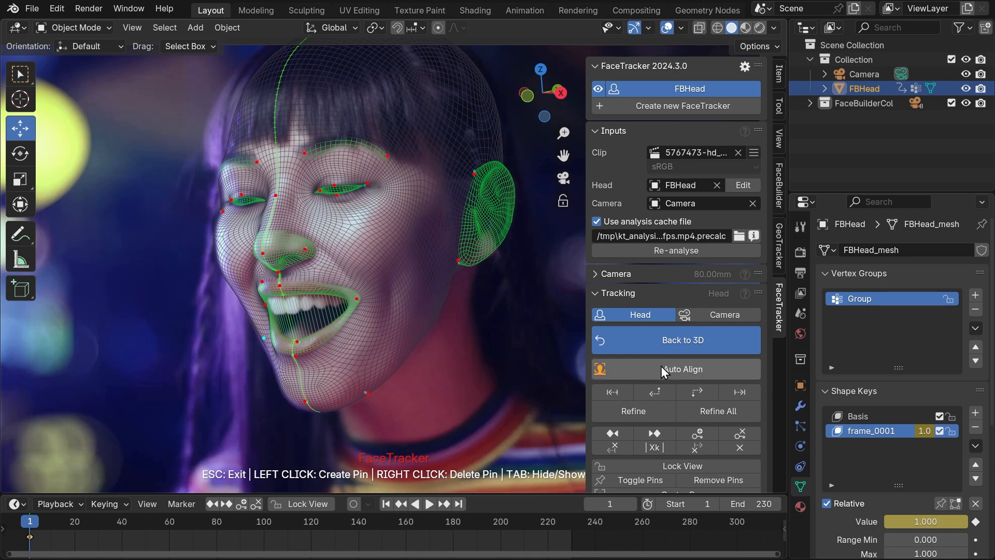
# Track the face forward to frame 39 and correct the mesh there with pins at the ear, nose base, jaw, cheek and eye
pyautogui.click(740, 392)
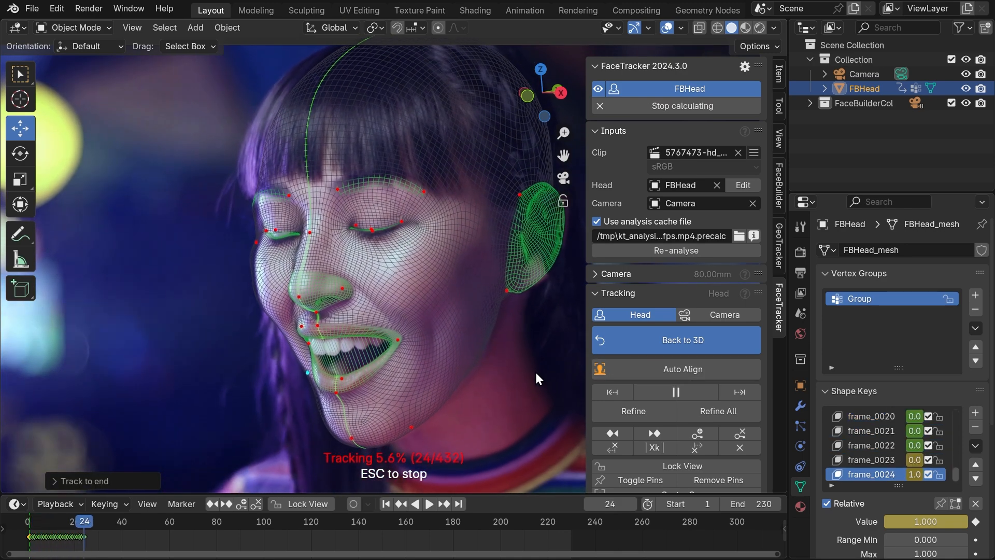
pyautogui.press('Escape')
pyautogui.moveTo(541, 179); pyautogui.dragTo(544, 181)
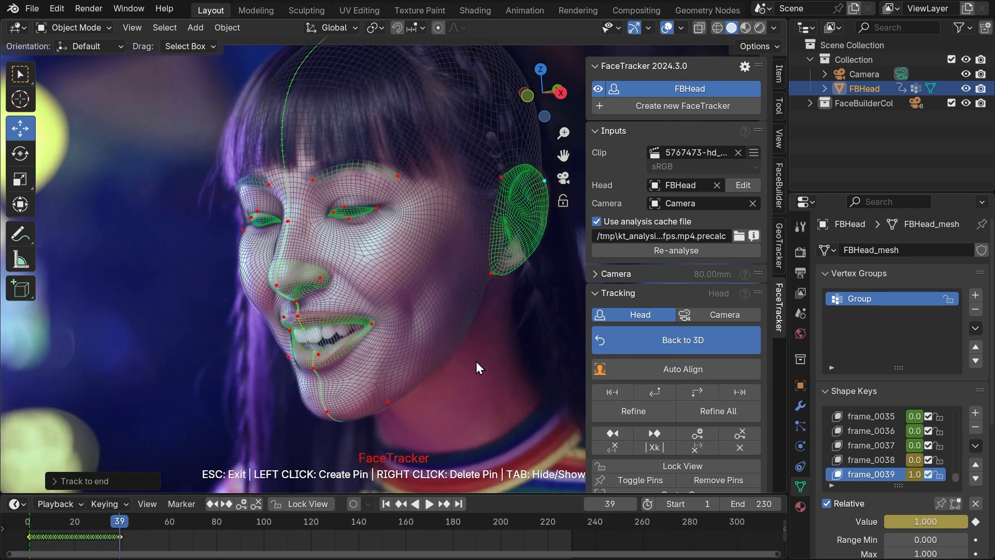
pyautogui.moveTo(299, 314); pyautogui.dragTo(296, 312)
pyautogui.moveTo(388, 403); pyautogui.dragTo(392, 401)
pyautogui.click(245, 282)
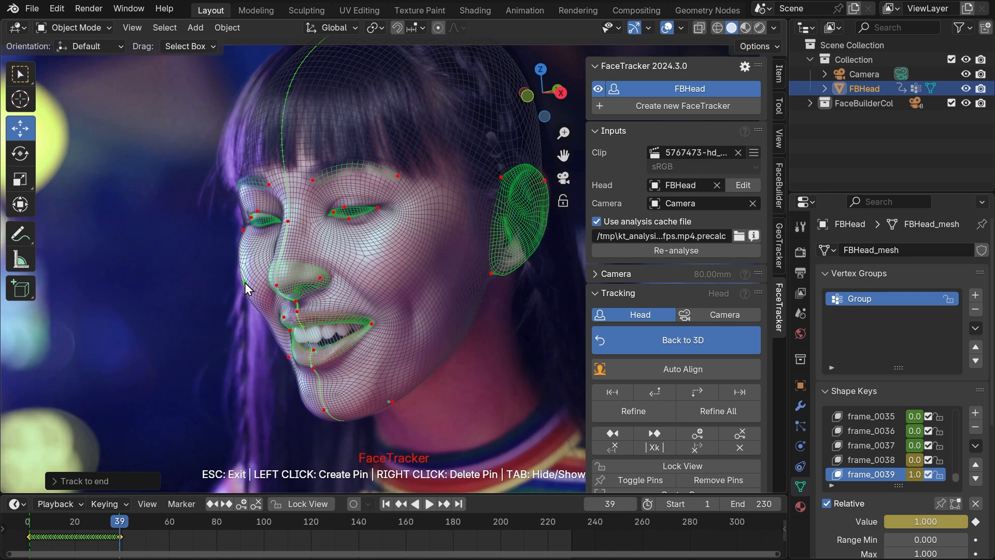
pyautogui.click(371, 209)
# Refine the track between frames 1 and 39 and continue tracking forward to frame 67
pyautogui.click(614, 409)
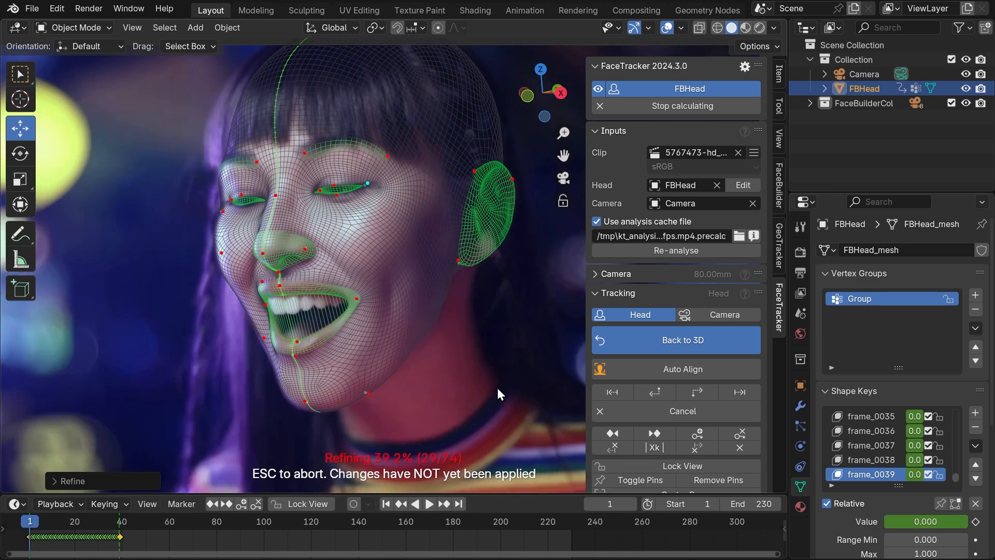
pyautogui.click(696, 392)
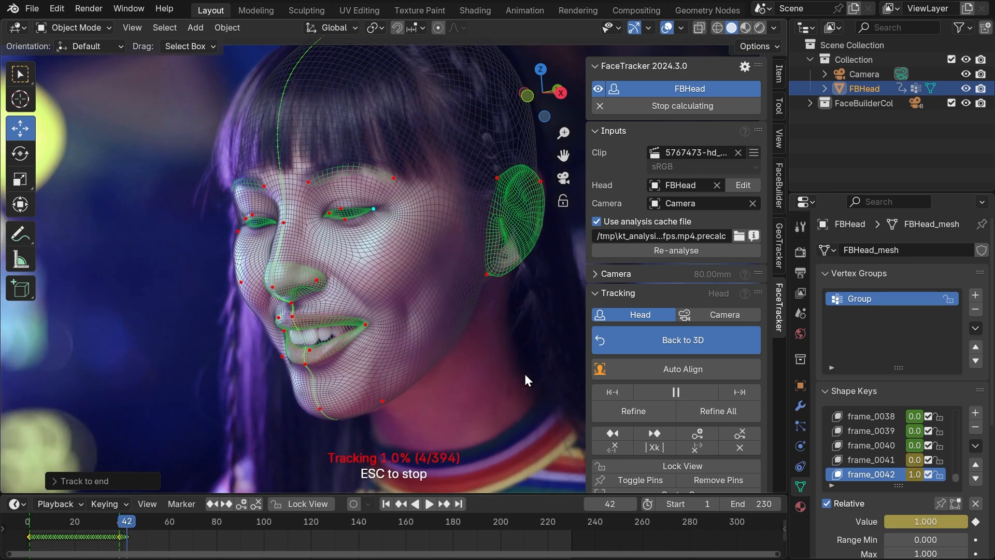
pyautogui.press('Escape')
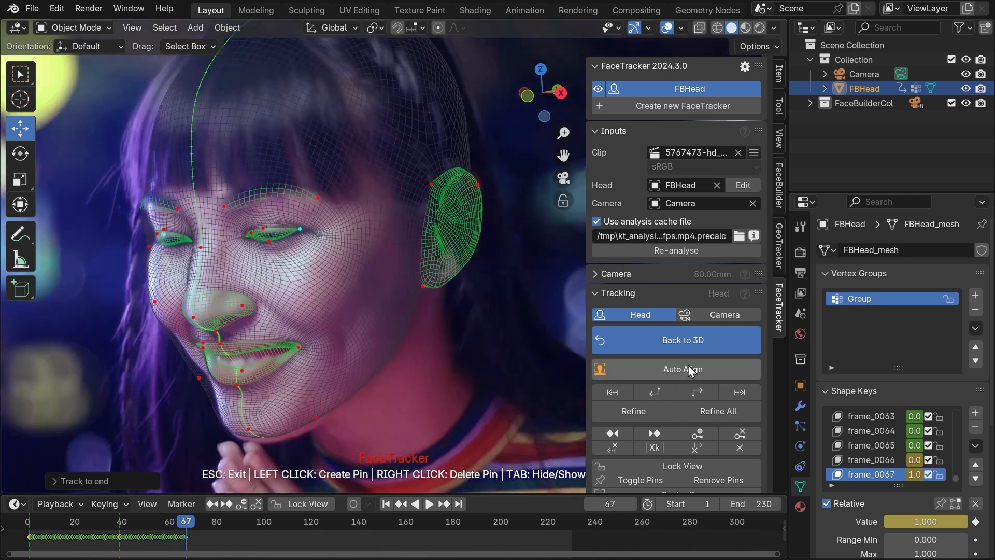
# Auto-align the head on frame 67, adjust the upper-lip pin and track onward towards the end of the clip
pyautogui.click(689, 369)
pyautogui.click(220, 343)
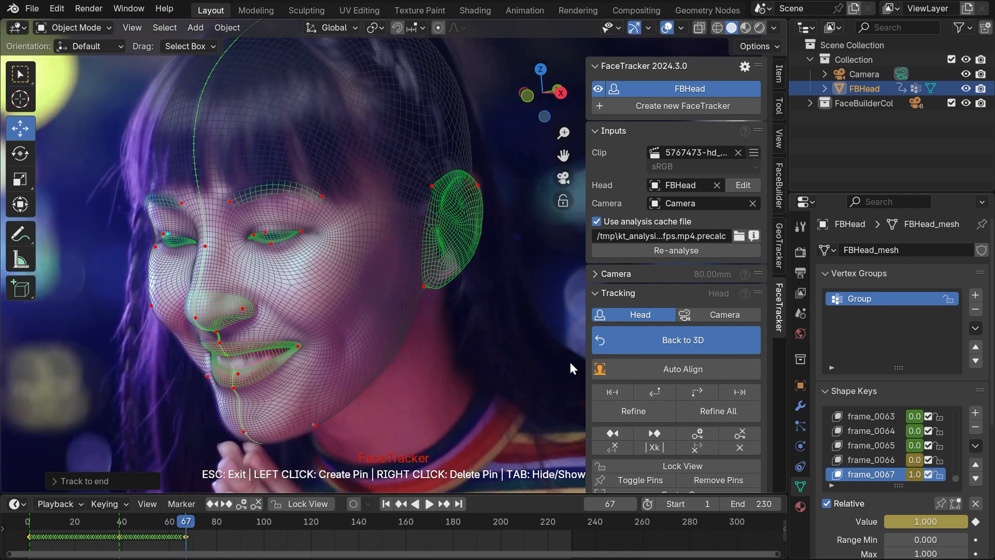
pyautogui.scroll(-6, 652, 397)
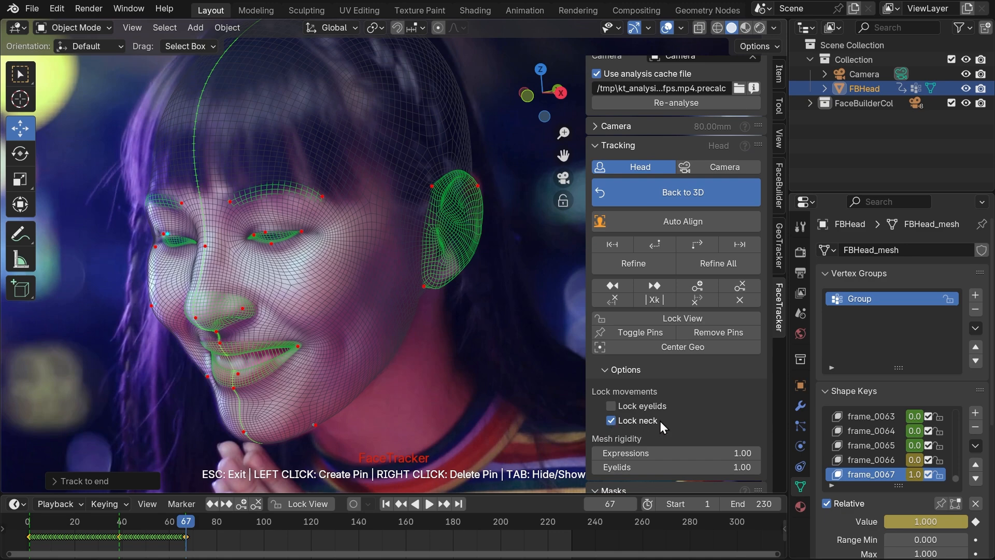
pyautogui.click(740, 245)
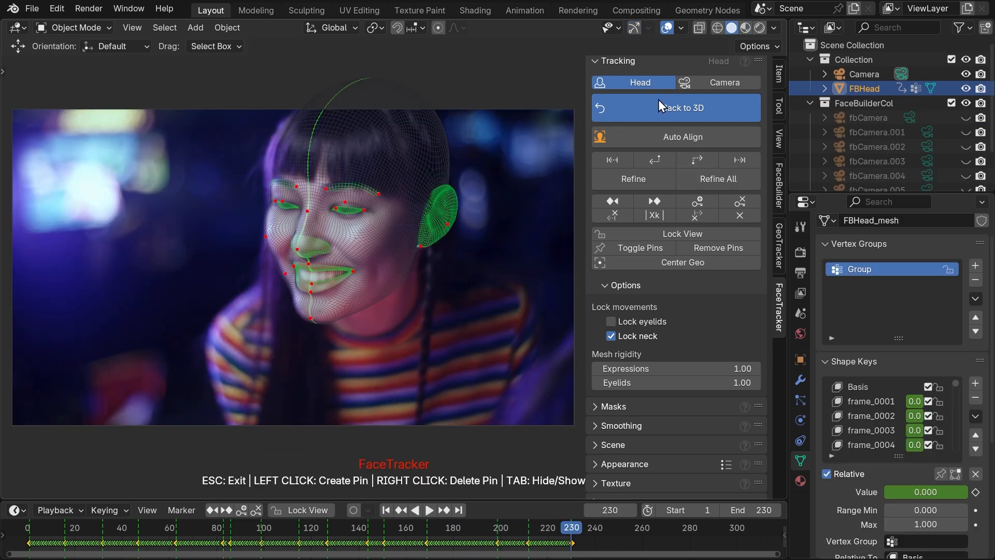
# Leave pinmode for the 3D scene and add a point light
pyautogui.click(660, 104)
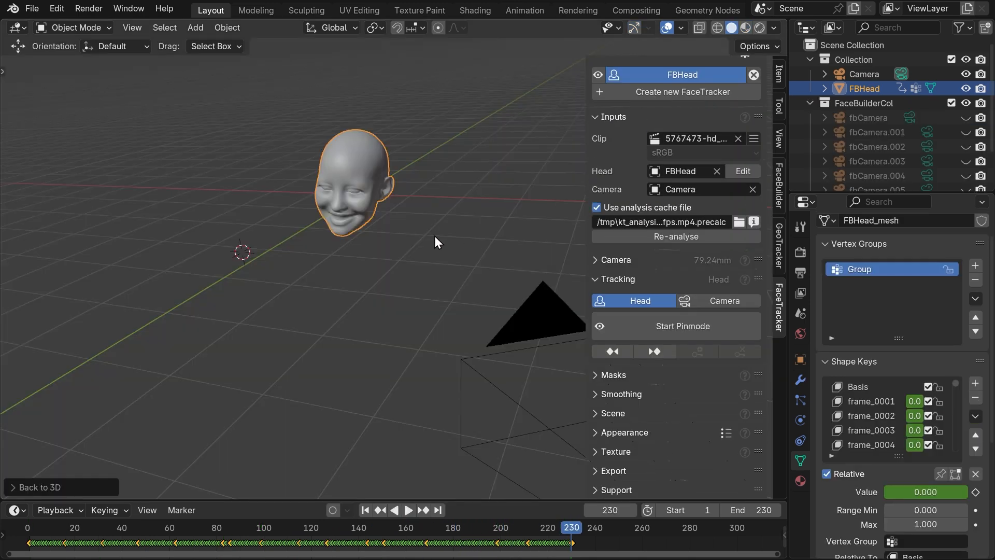
pyautogui.hotkey('shift', 'a')
pyautogui.moveTo(411, 431)
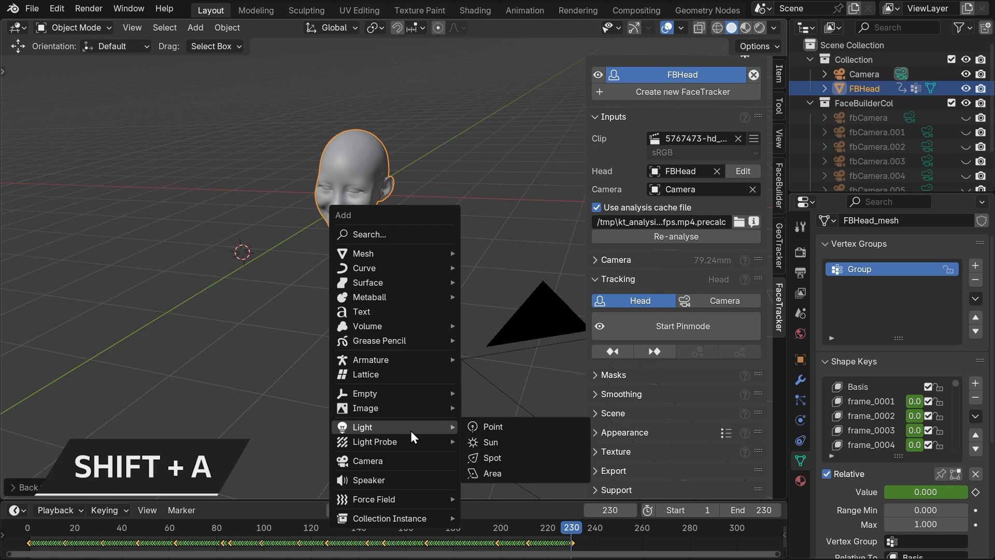
pyautogui.click(493, 430)
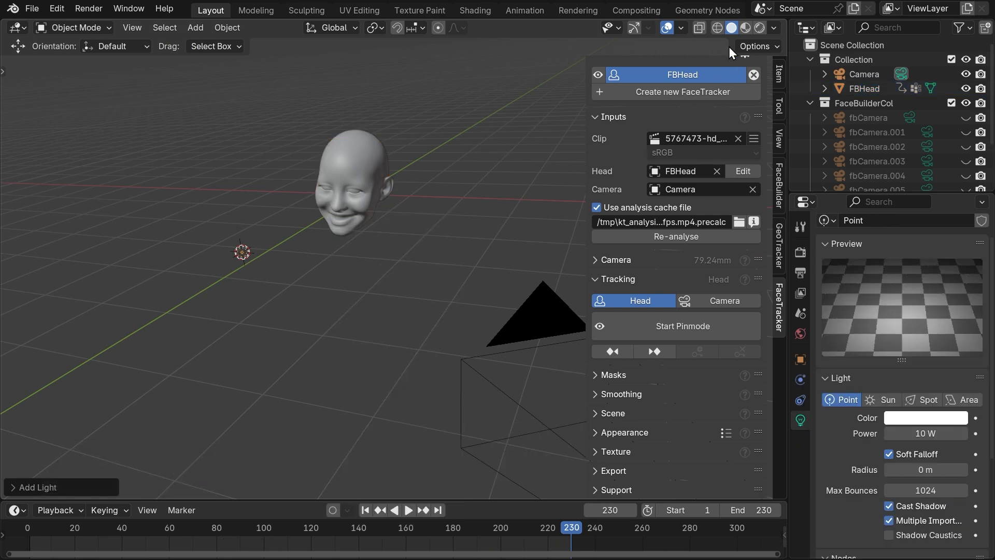
# Show the viewport in Material Preview shading with Scene Lights and Scene World enabled
pyautogui.click(746, 27)
pyautogui.click(774, 28)
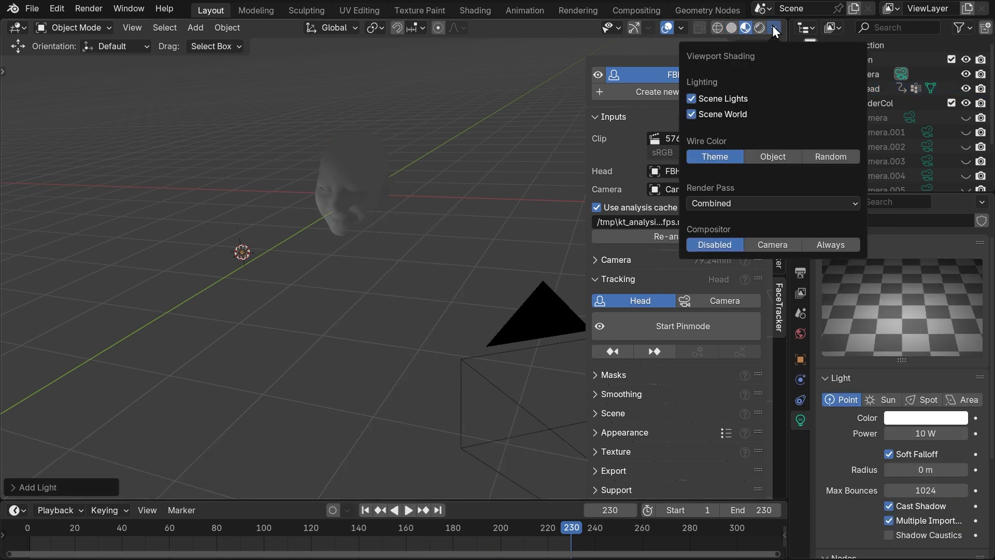
pyautogui.click(692, 102)
pyautogui.click(692, 103)
pyautogui.click(689, 117)
pyautogui.click(689, 118)
# Move the point light up beside the head, on the forehead side
pyautogui.press('g')
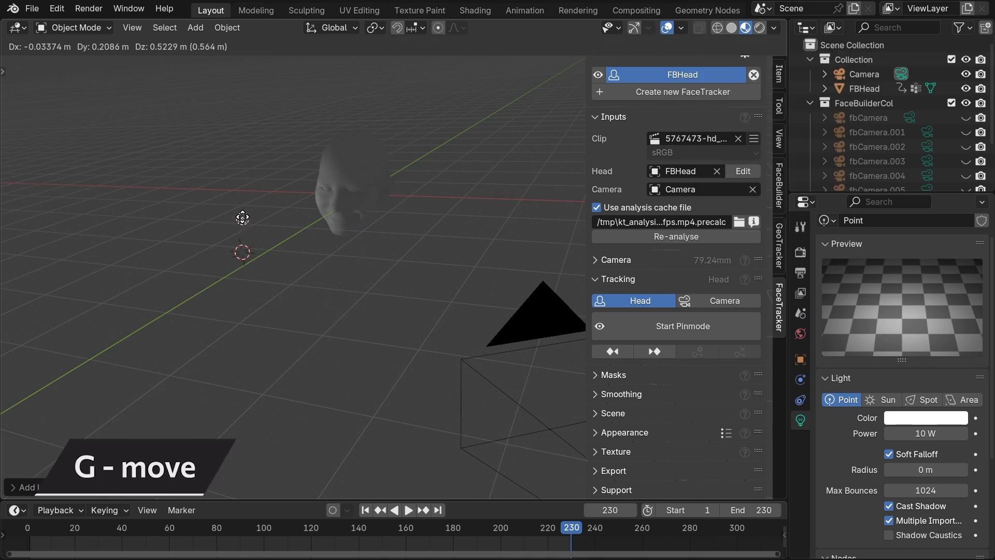
pyautogui.click(262, 155)
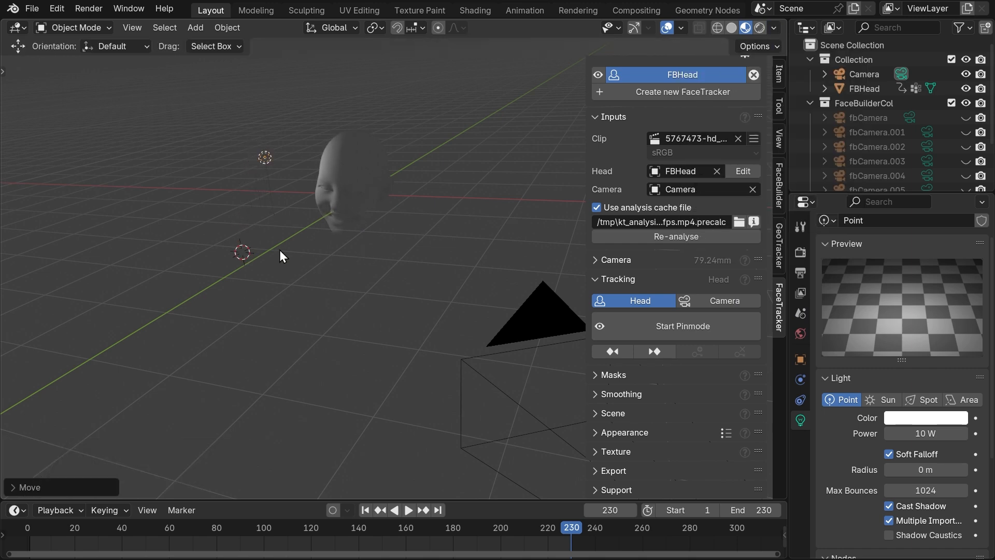
pyautogui.moveTo(279, 249); pyautogui.dragTo(399, 344, button='middle')
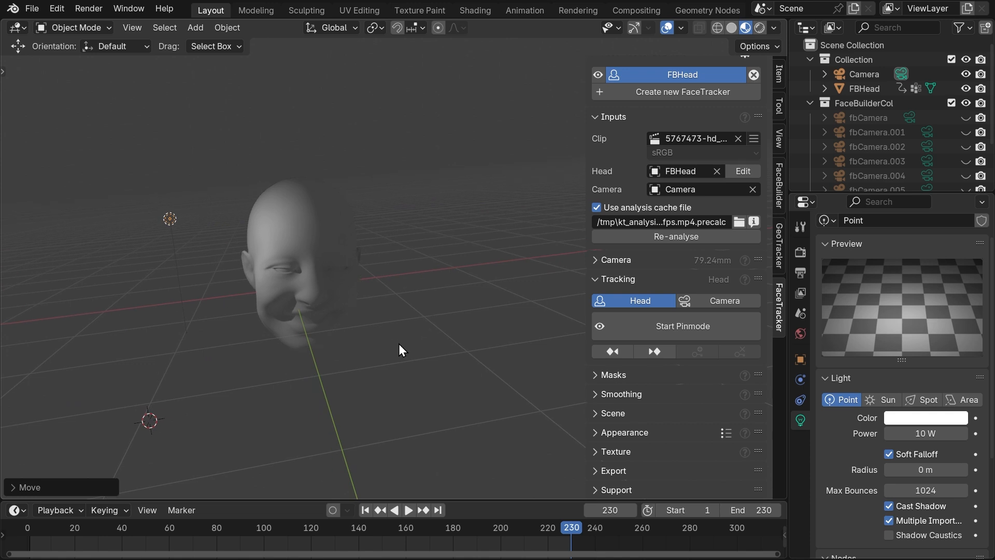
# Set the point light's power to 30.1 W and its colour to light blue
pyautogui.moveTo(888, 434); pyautogui.dragTo(911, 422)
pyautogui.click(911, 422)
pyautogui.moveTo(896, 244); pyautogui.dragTo(902, 234)
# Duplicate the blue light and place the copy low on the opposite side of the head, near the jaw
pyautogui.hotkey('shift', 'd')
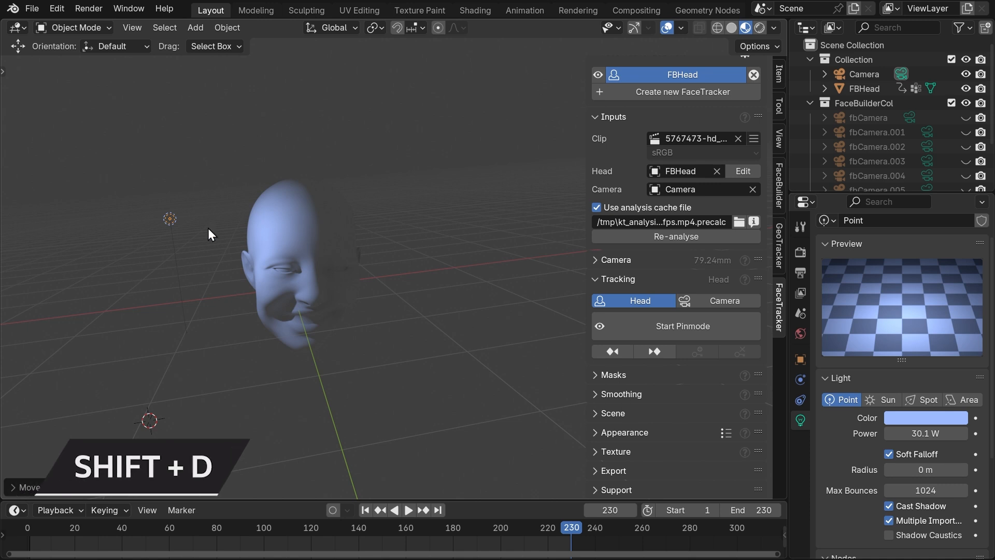
pyautogui.hotkey('shift', 'd')
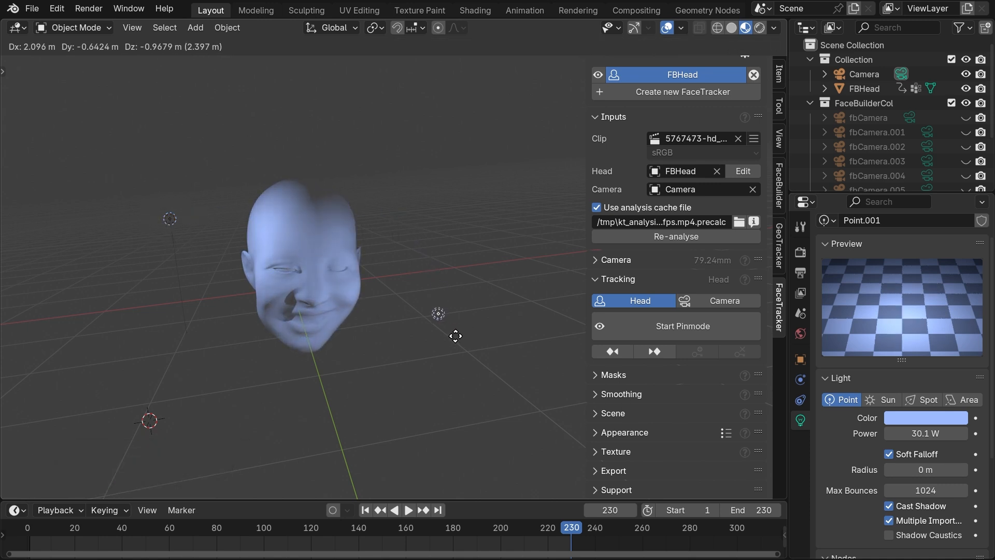
pyautogui.click(456, 335)
pyautogui.moveTo(455, 336); pyautogui.dragTo(371, 358, button='middle')
pyautogui.press('g')
pyautogui.click(432, 336)
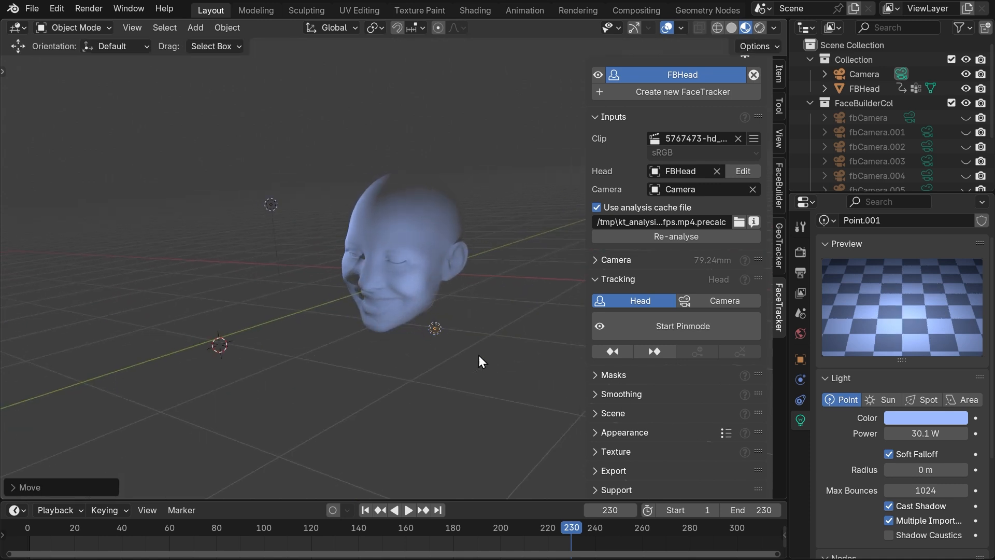
# Make the duplicated light orange with 18.3 W power and a 0.35 m radius, and set the blue light's radius to 0.21 m
pyautogui.click(932, 421)
pyautogui.moveTo(883, 280); pyautogui.dragTo(869, 290)
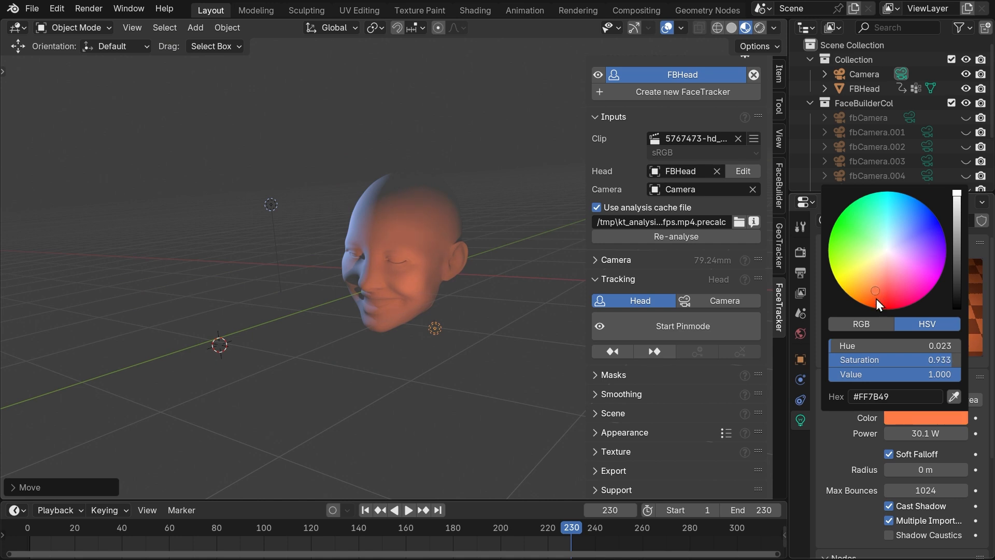
pyautogui.moveTo(926, 433); pyautogui.dragTo(972, 464)
pyautogui.click(271, 204)
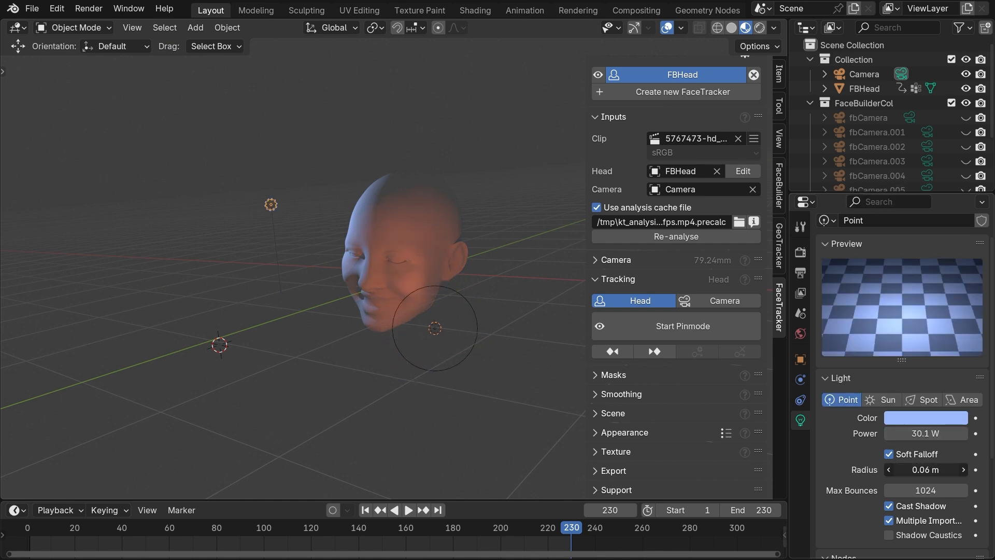
# Rename the blue light as Cold and the orange light as Warm
pyautogui.moveTo(837, 192); pyautogui.dragTo(833, 267)
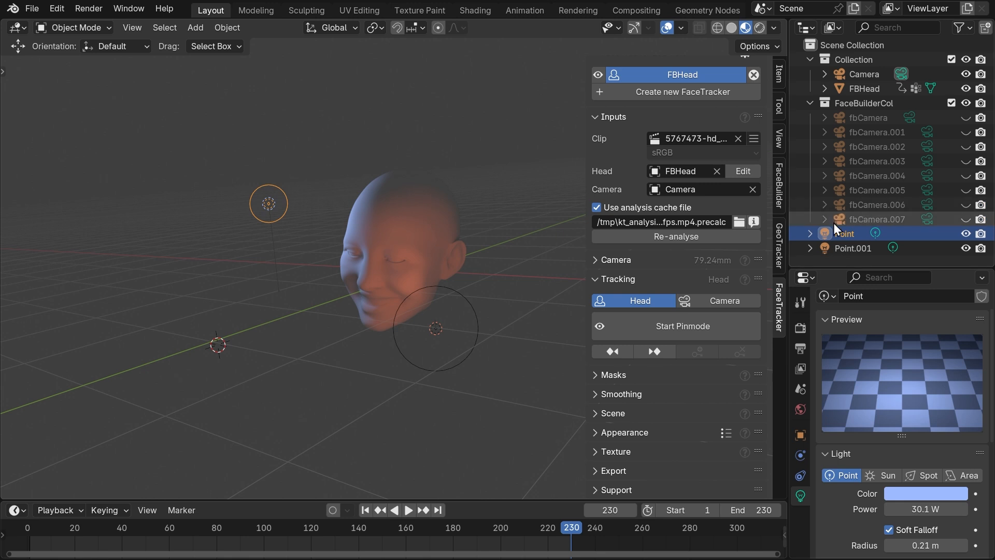
pyautogui.doubleClick(842, 234)
pyautogui.write('Cold')
pyautogui.press('Return')
pyautogui.doubleClick(854, 248)
pyautogui.write('War')
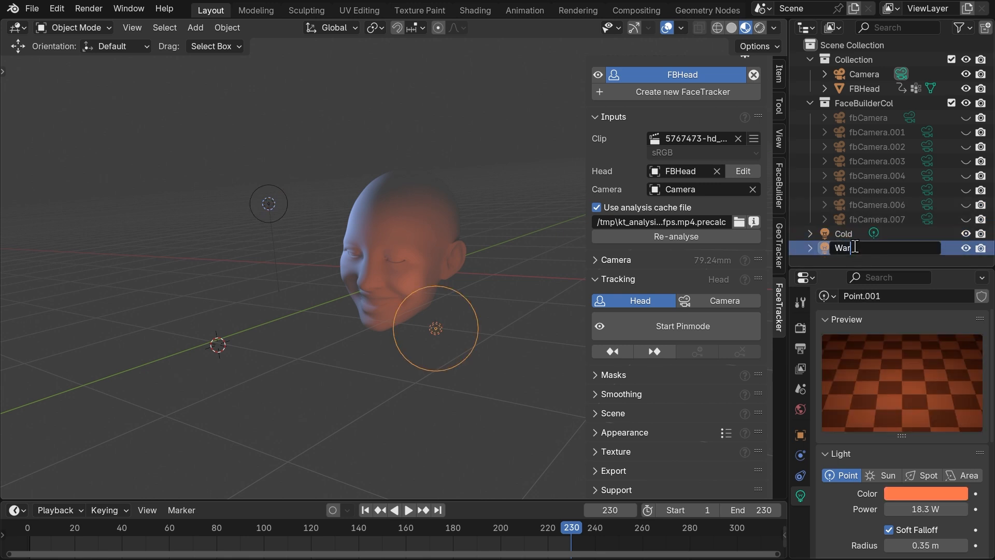
pyautogui.write('m')
pyautogui.press('Return')
# Enable nodes in the Compositing workspace and render frame 230 to check the lit head
pyautogui.click(622, 10)
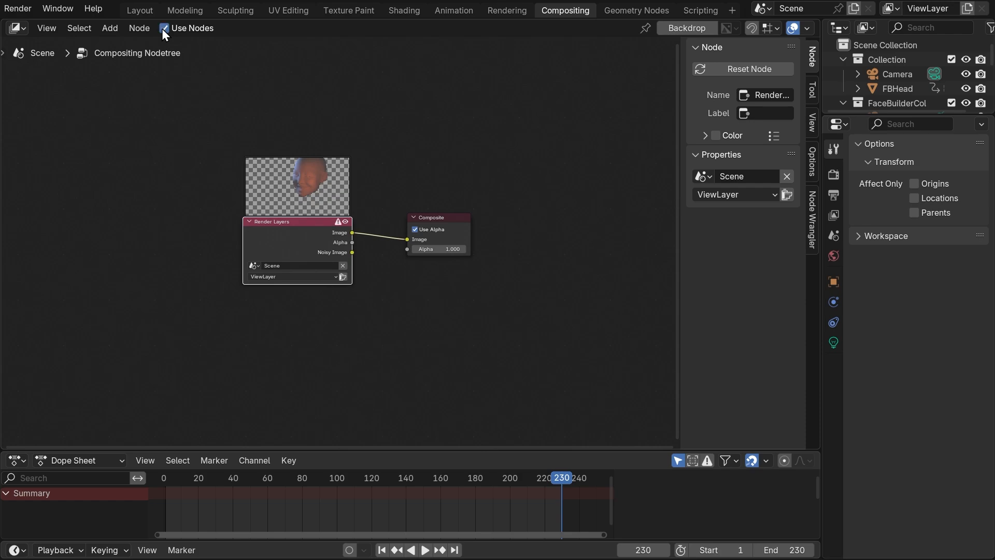
pyautogui.press('F12')
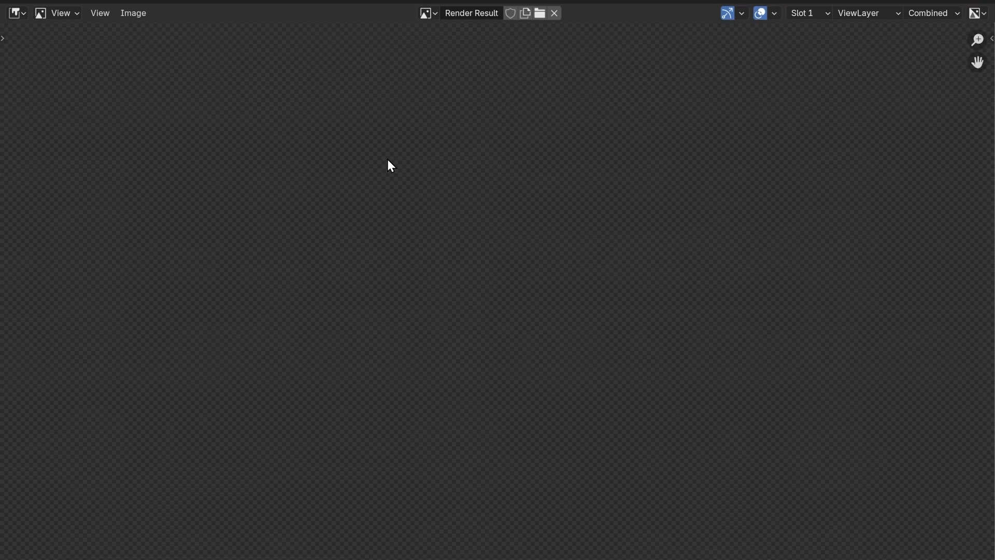
pyautogui.scroll(-2, 547, 240)
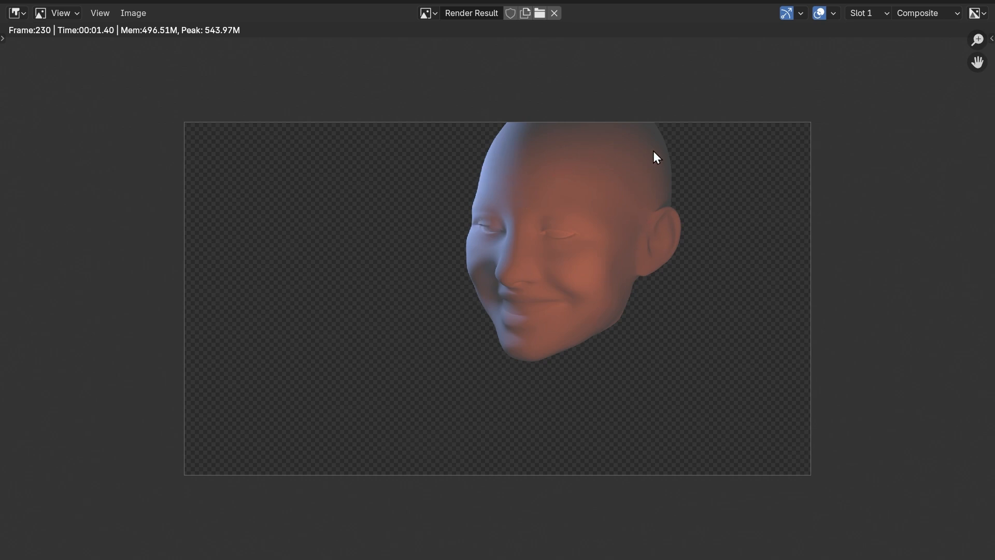
pyautogui.click(985, 2)
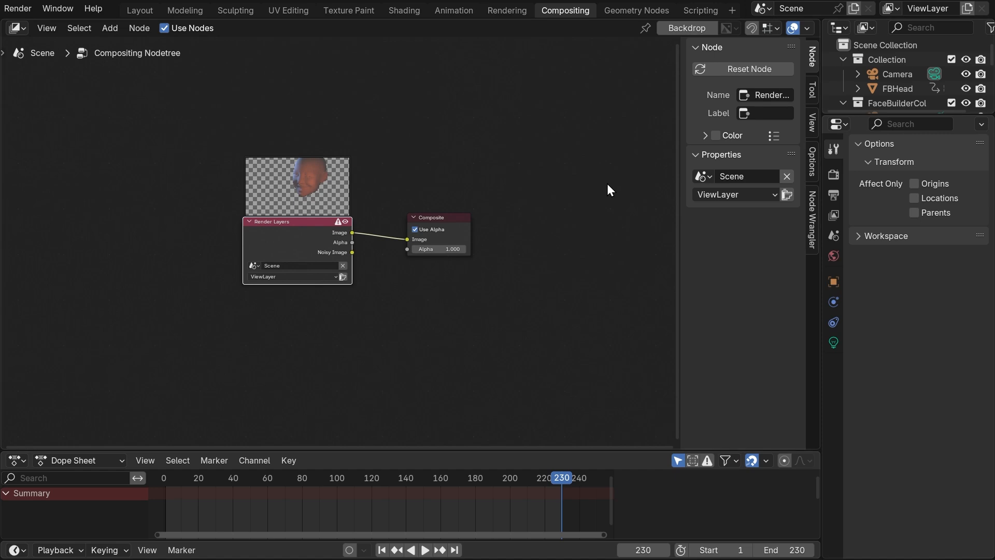
# Add a light group named Cold to the view layer, widening the properties area for room
pyautogui.click(834, 215)
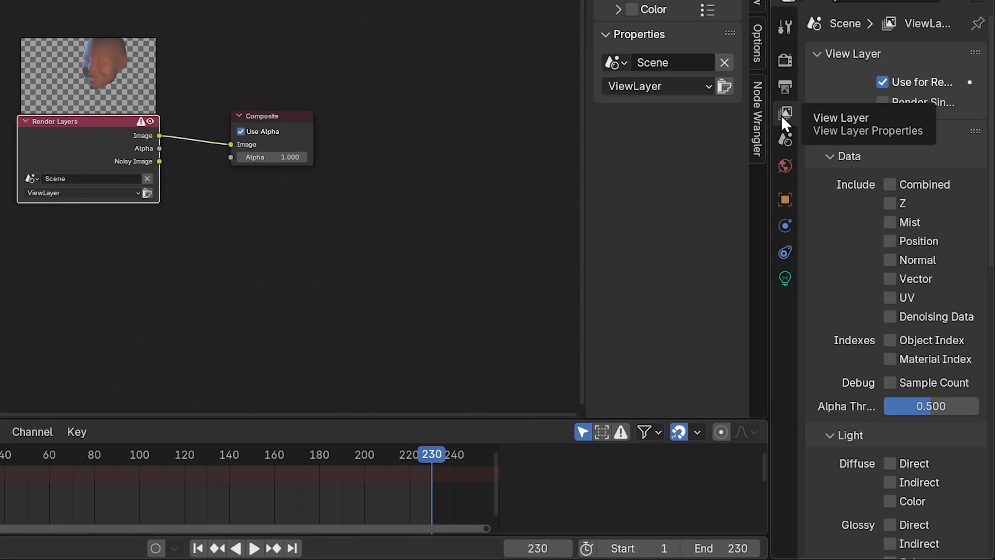
pyautogui.scroll(-2, 873, 330)
pyautogui.scroll(-10, 837, 263)
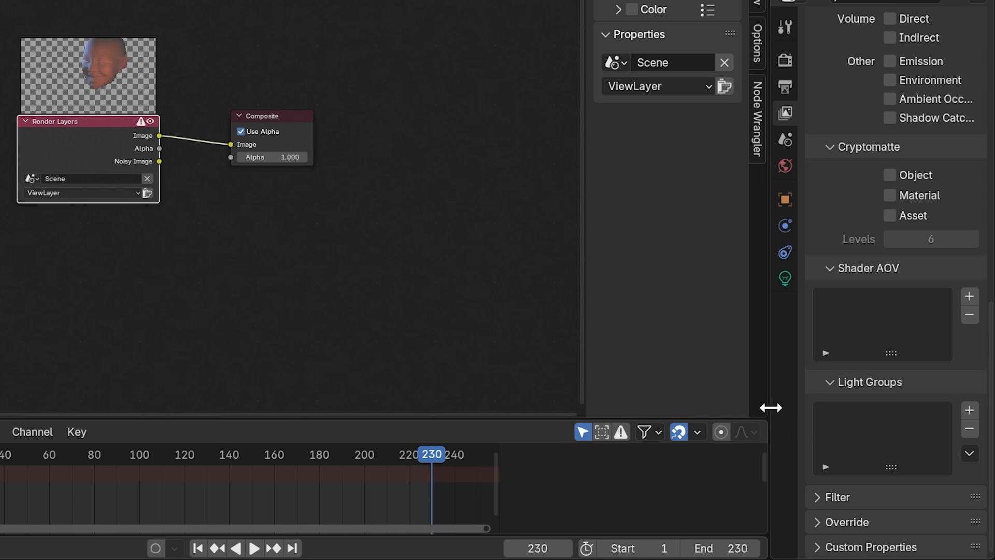
pyautogui.moveTo(770, 404); pyautogui.dragTo(701, 405)
pyautogui.click(968, 411)
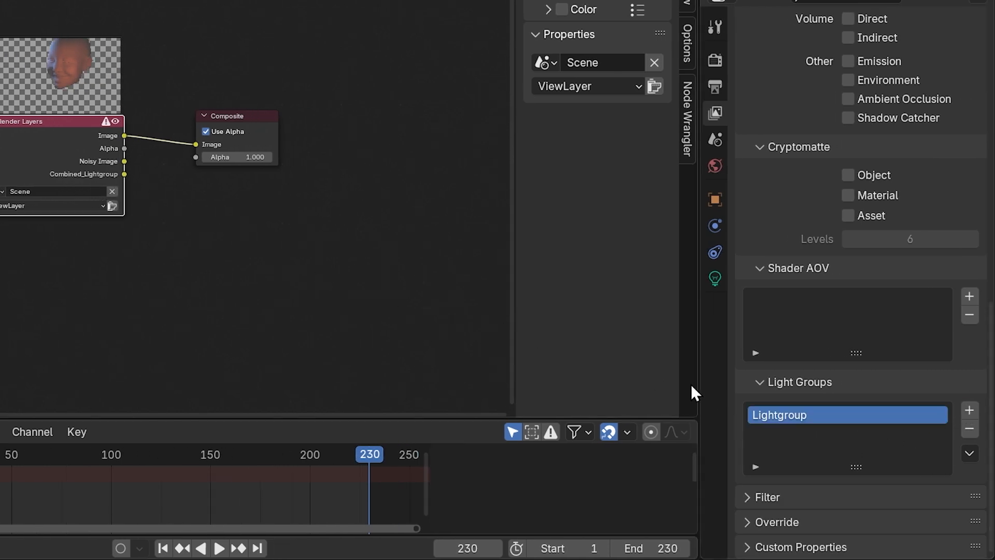
pyautogui.doubleClick(780, 415)
pyautogui.write('Cold')
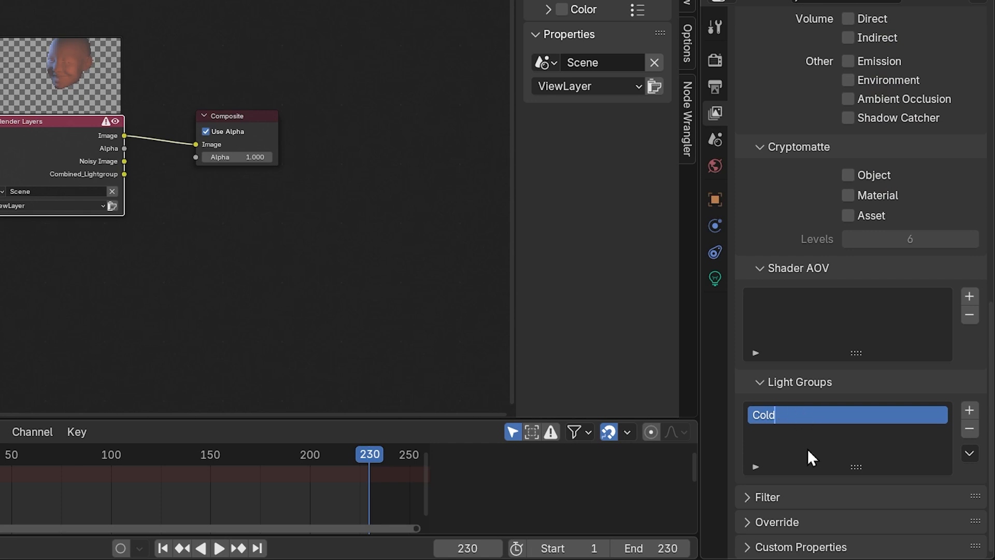
pyautogui.press('Return')
# Add a second light group named Warm to the view layer
pyautogui.click(968, 411)
pyautogui.doubleClick(802, 434)
pyautogui.write('War')
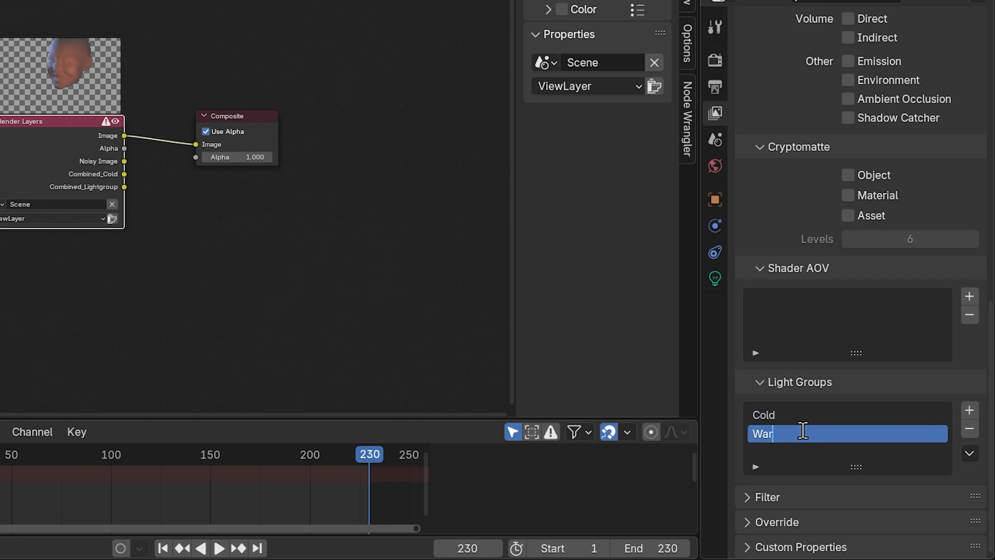
pyautogui.write('m')
pyautogui.press('Return')
# Assign the Cold light object to the Cold light group in its shading properties
pyautogui.click(716, 201)
pyautogui.scroll(-3, 840, 104)
pyautogui.click(822, 156)
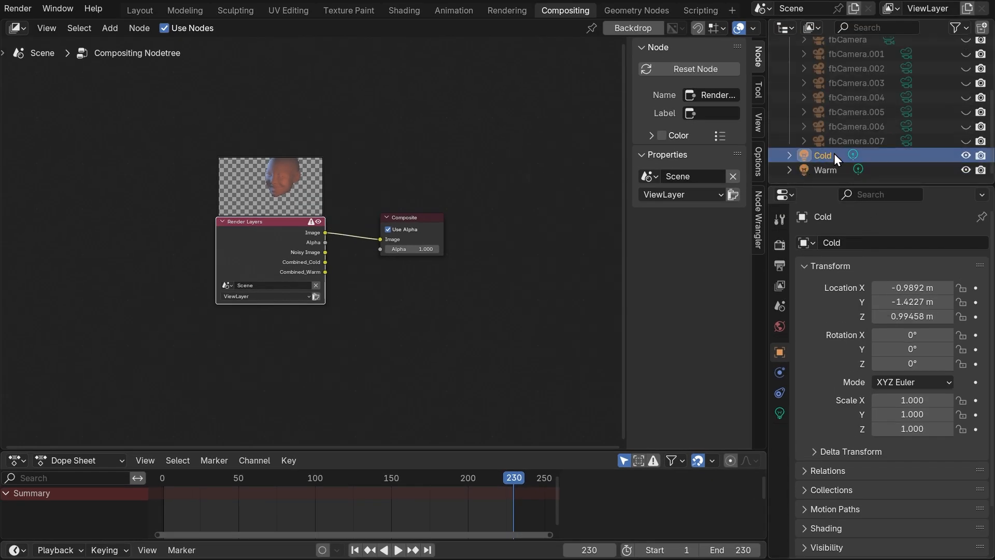
pyautogui.scroll(-3, 825, 362)
pyautogui.click(810, 473)
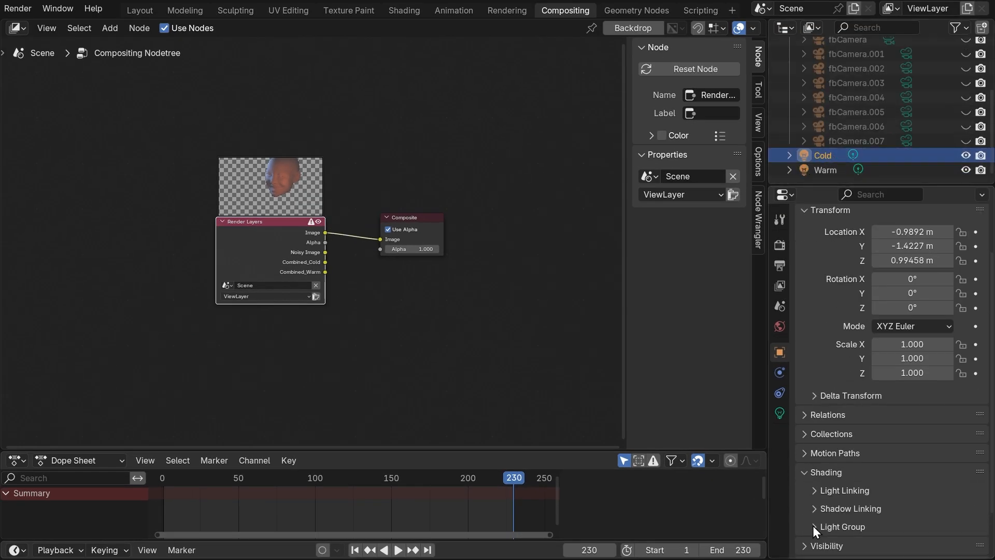
pyautogui.click(813, 526)
pyautogui.scroll(-4, 814, 508)
pyautogui.click(909, 468)
pyautogui.click(778, 317)
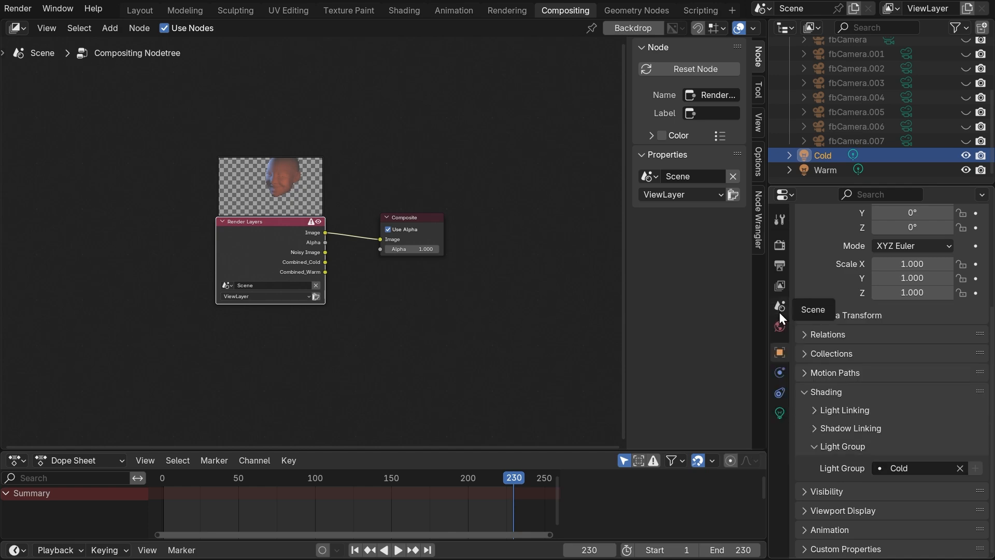
# Assign the Warm light object to the Warm light group
pyautogui.click(825, 170)
pyautogui.click(918, 469)
pyautogui.click(783, 332)
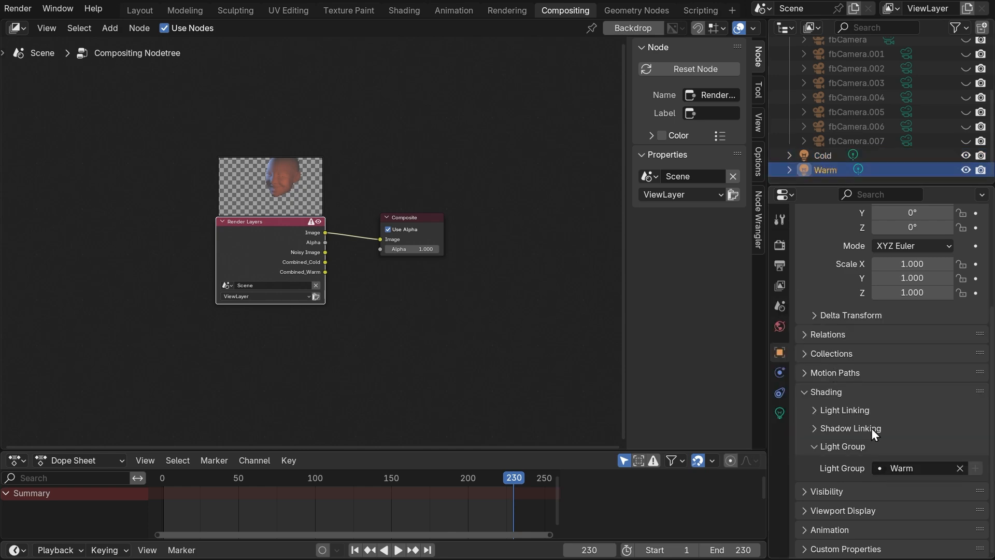
# Add a Movie Clip node above Render Layers and load the existing footage clip into it
pyautogui.hotkey('shift', 'a')
pyautogui.click(438, 345)
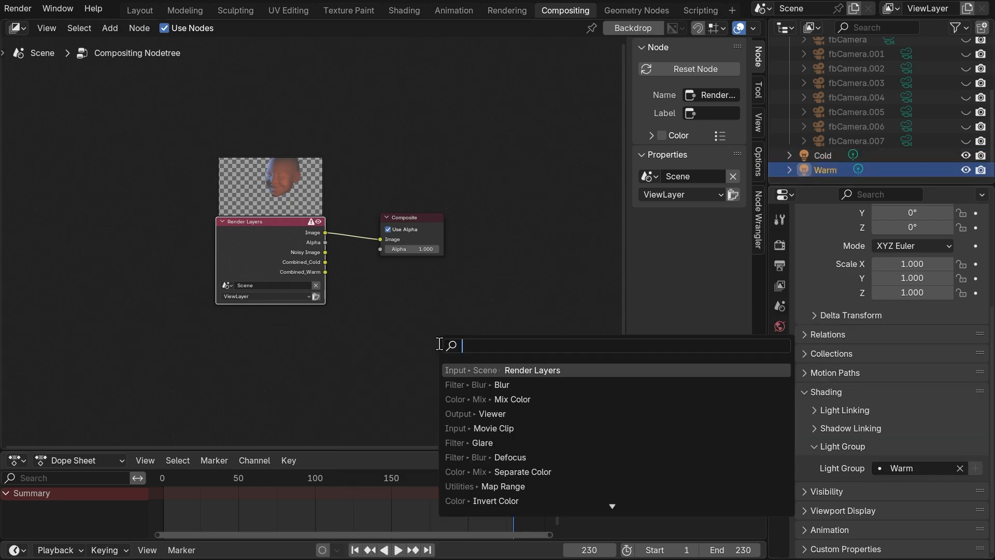
pyautogui.click(500, 416)
pyautogui.click(243, 66)
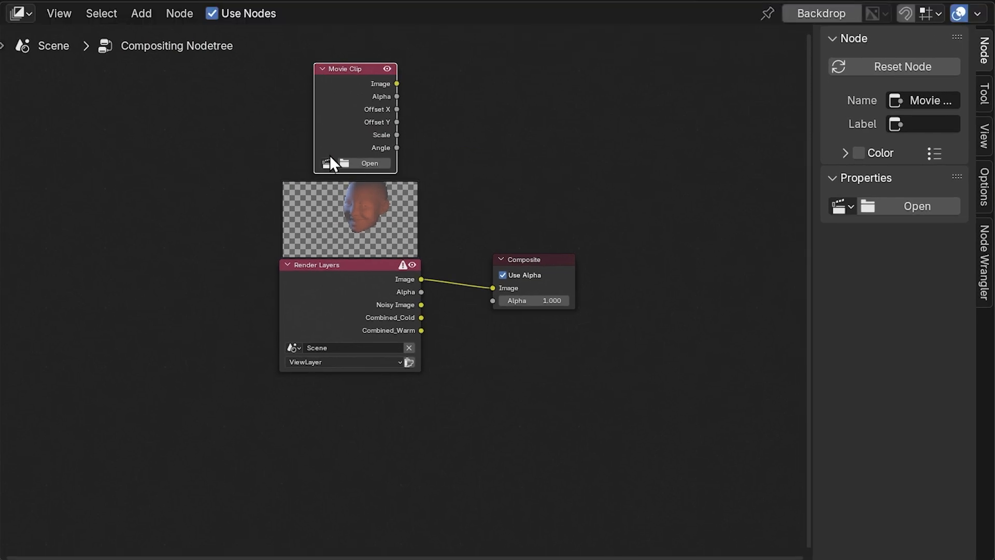
pyautogui.click(253, 143)
pyautogui.click(262, 160)
# Add a Mix Color node beside the Movie Clip node and set its blending mode to Color Dodge
pyautogui.hotkey('shift', 'a')
pyautogui.write('mix')
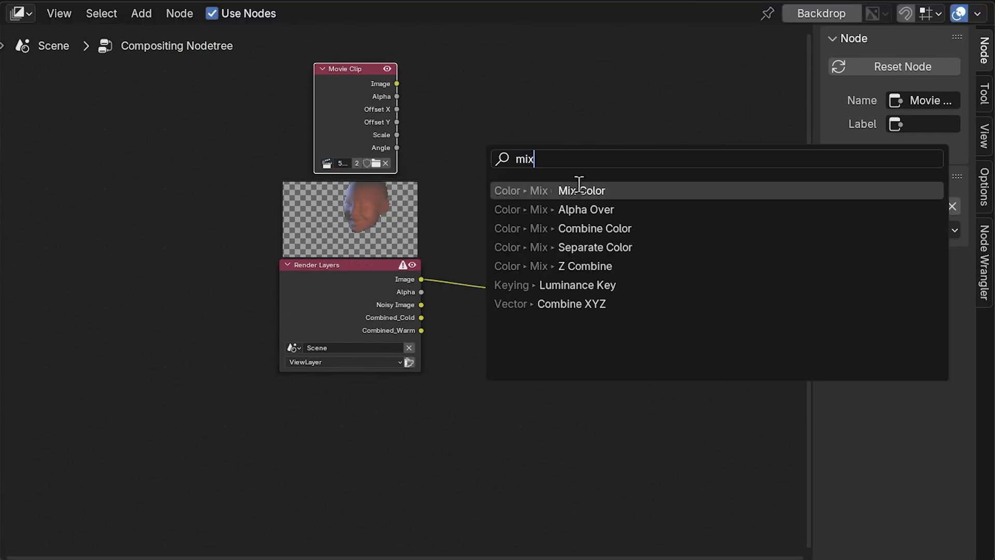
pyautogui.click(578, 185)
pyautogui.click(484, 133)
pyautogui.click(499, 152)
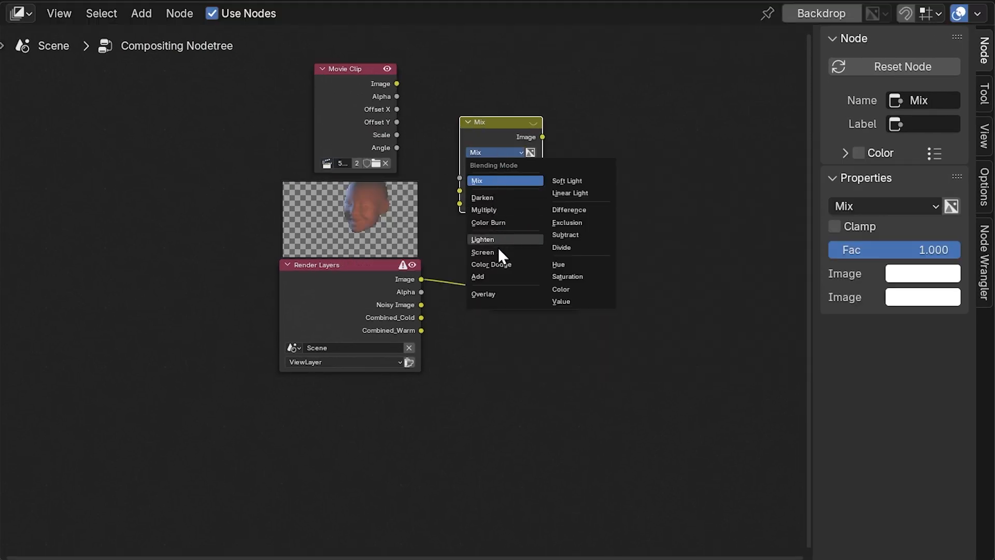
pyautogui.click(503, 264)
# Move the Composite and Render Layers nodes apart and remove the link between them
pyautogui.moveTo(506, 263); pyautogui.dragTo(653, 266)
pyautogui.moveTo(335, 262); pyautogui.dragTo(153, 276)
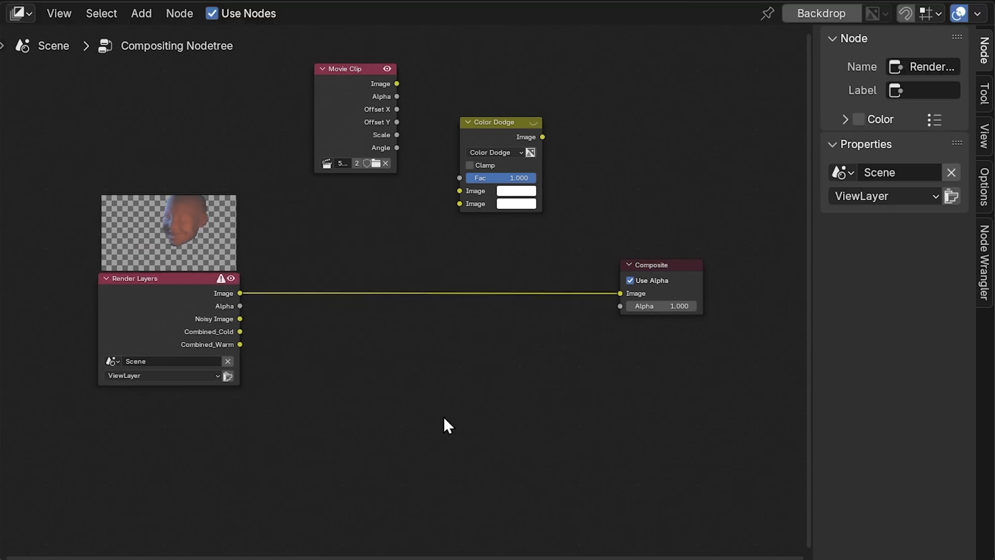
pyautogui.moveTo(621, 291); pyautogui.dragTo(405, 316)
# Blend Combined_Cold onto the Movie Clip image through Color Dodge into Composite, and render frame 230 to check it
pyautogui.moveTo(240, 332); pyautogui.dragTo(461, 207)
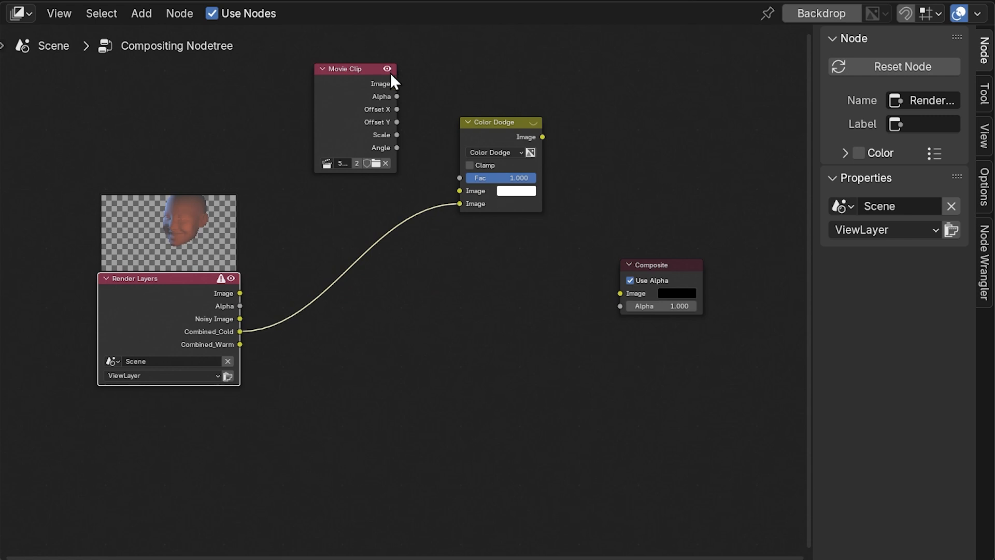
pyautogui.moveTo(396, 83)
pyautogui.mouseDown()
pyautogui.moveTo(451, 196)
pyautogui.moveTo(459, 190)
pyautogui.mouseUp()
pyautogui.moveTo(542, 137); pyautogui.dragTo(622, 297)
pyautogui.press('F12')
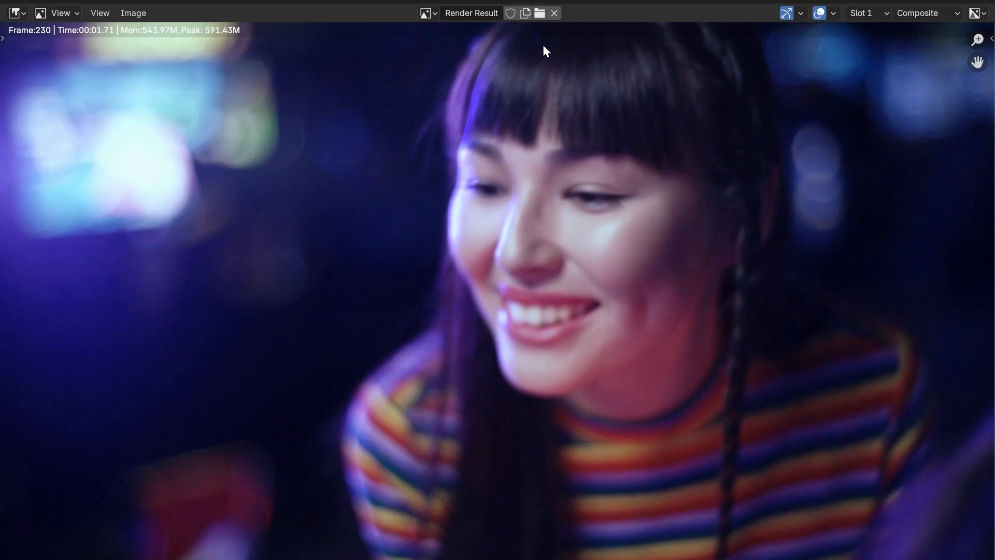
pyautogui.click(985, 2)
# Add a Viewer node fed by the Color Dodge output, and move the Movie Clip and Render Layers nodes farther from it
pyautogui.hotkey('shift', 'a')
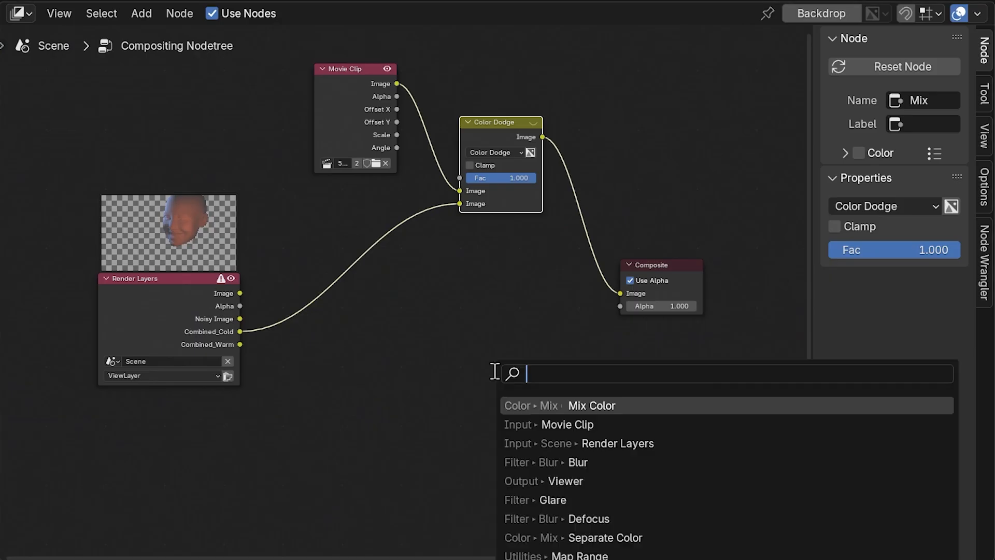
pyautogui.write('vi')
pyautogui.press('Return')
pyautogui.moveTo(543, 137); pyautogui.dragTo(651, 376)
pyautogui.moveTo(321, 69); pyautogui.dragTo(113, 84)
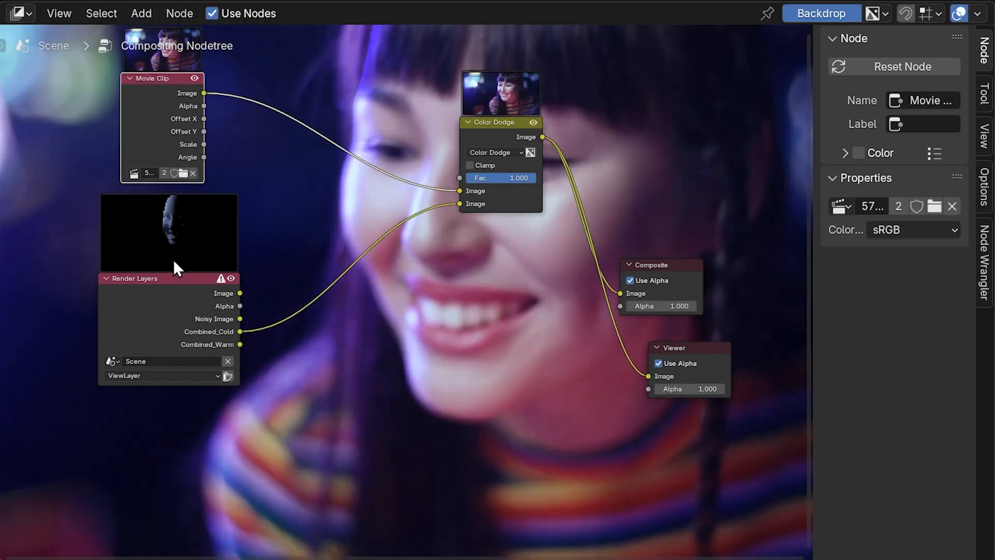
pyautogui.moveTo(173, 259); pyautogui.dragTo(114, 288)
# Mute and unmute the Color Dodge node to compare the face with and without the cold light
pyautogui.click(486, 122)
pyautogui.press('m')
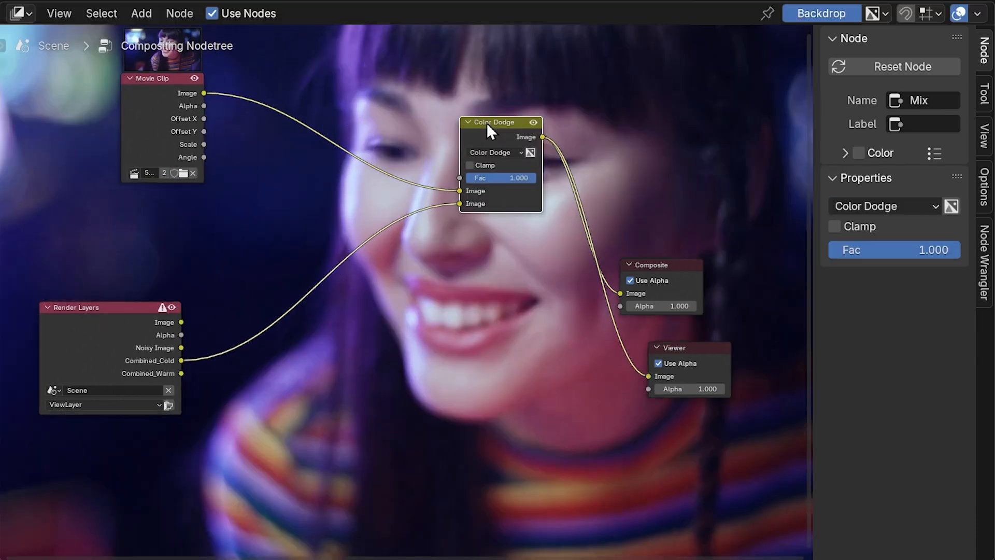
pyautogui.press('m')
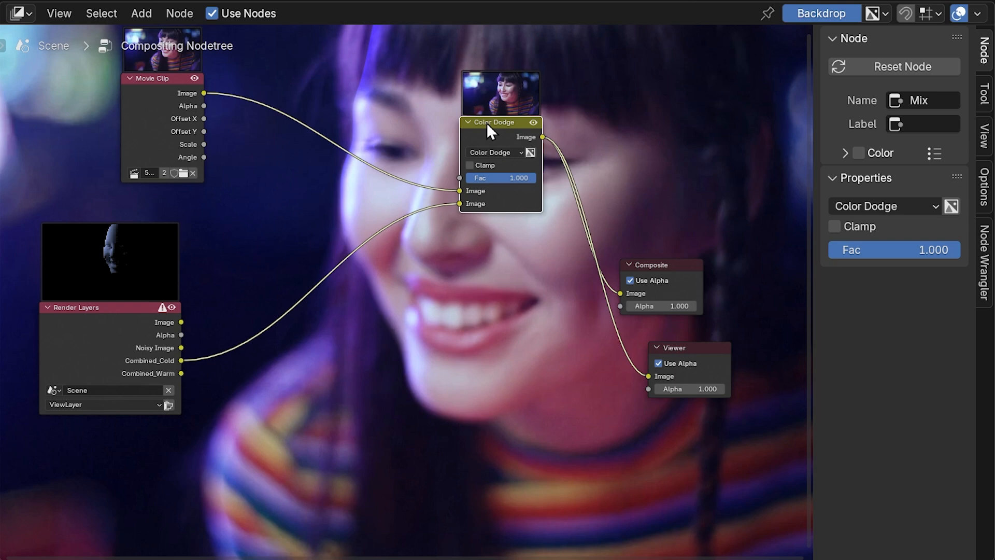
# Add a second Mix Color node below the first, set it to Color Dodge, and move Composite out of the way
pyautogui.hotkey('shift', 'a')
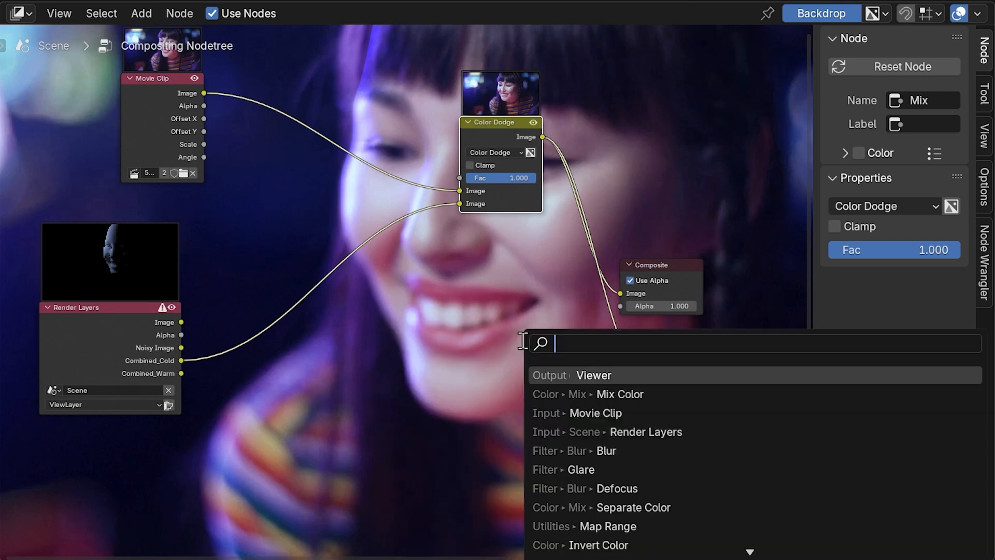
pyautogui.click(593, 396)
pyautogui.click(497, 317)
pyautogui.moveTo(653, 268); pyautogui.dragTo(730, 166)
pyautogui.click(539, 357)
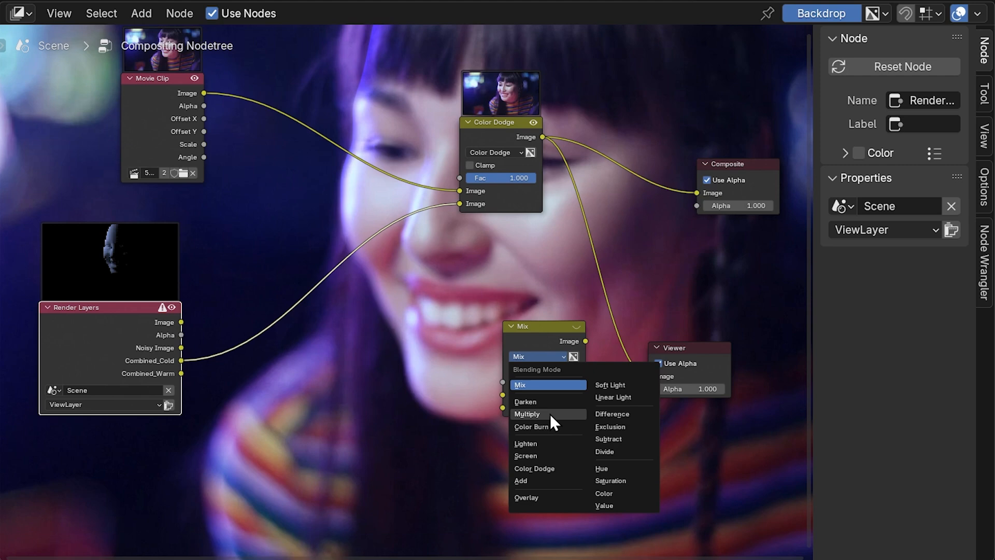
pyautogui.click(552, 463)
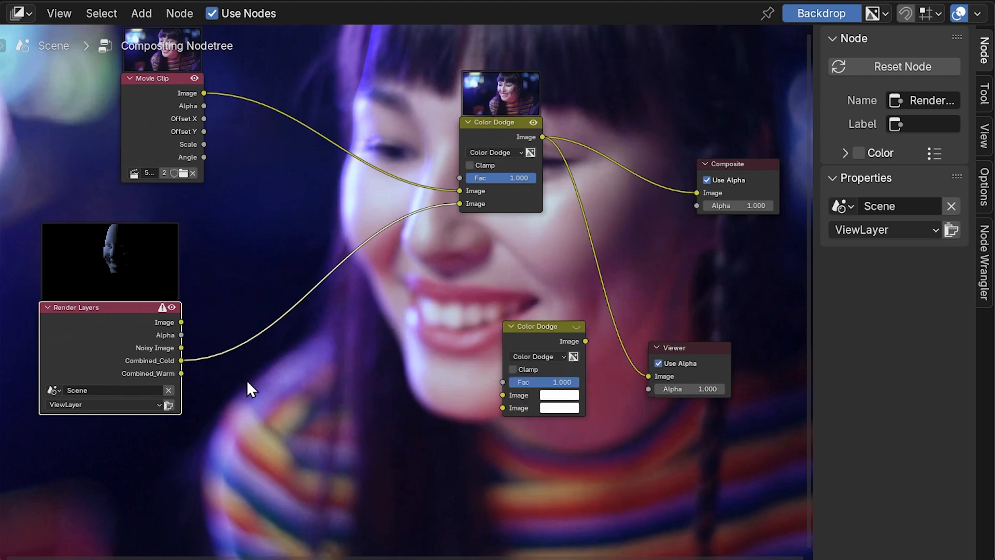
# Feed the first Color Dodge and Combined_Warm into the second one, route its output to Composite and Viewer, and show its preview
pyautogui.moveTo(182, 373)
pyautogui.mouseDown()
pyautogui.moveTo(390, 422)
pyautogui.moveTo(498, 421)
pyautogui.moveTo(502, 407)
pyautogui.mouseUp()
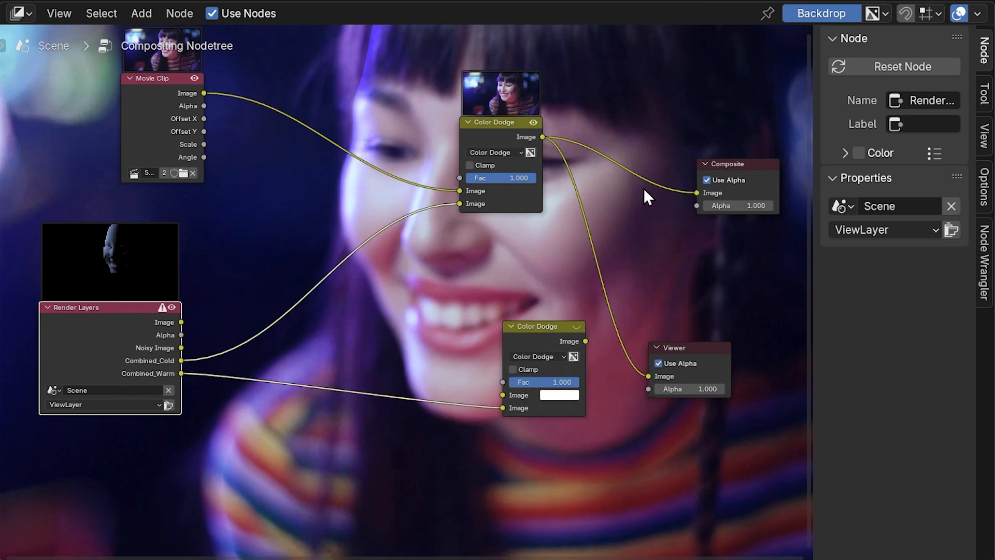
pyautogui.moveTo(541, 136)
pyautogui.mouseDown()
pyautogui.moveTo(478, 341)
pyautogui.moveTo(494, 401)
pyautogui.moveTo(503, 395)
pyautogui.mouseUp()
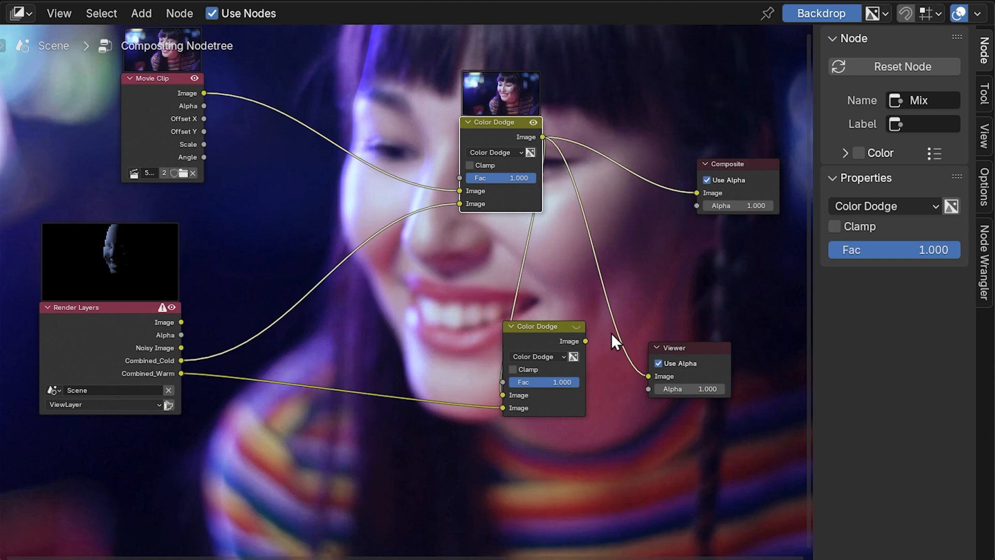
pyautogui.moveTo(586, 341)
pyautogui.mouseDown()
pyautogui.moveTo(674, 202)
pyautogui.moveTo(697, 192)
pyautogui.mouseUp()
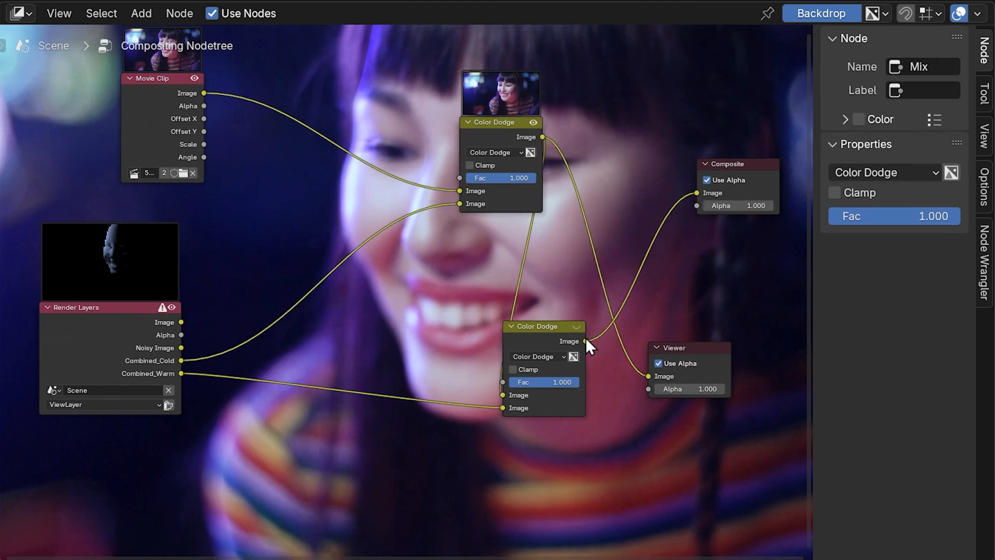
pyautogui.moveTo(586, 341); pyautogui.dragTo(645, 373)
pyautogui.moveTo(556, 329); pyautogui.dragTo(587, 364)
pyautogui.click(608, 362)
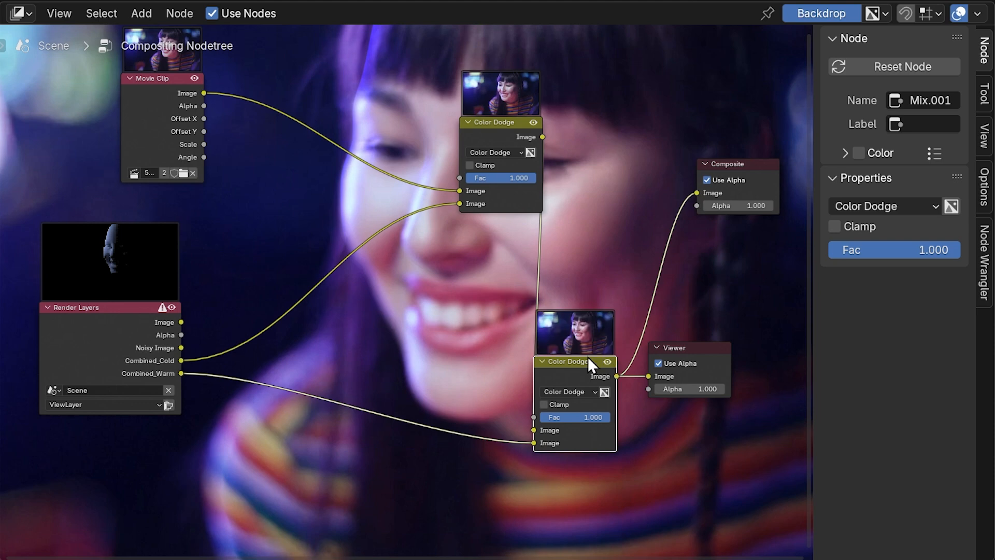
# Mute and unmute the second Color Dodge node to compare the warm light's effect, and examine the rendered face up close
pyautogui.press('m')
pyautogui.press('m')
pyautogui.press('m')
pyautogui.press('m')
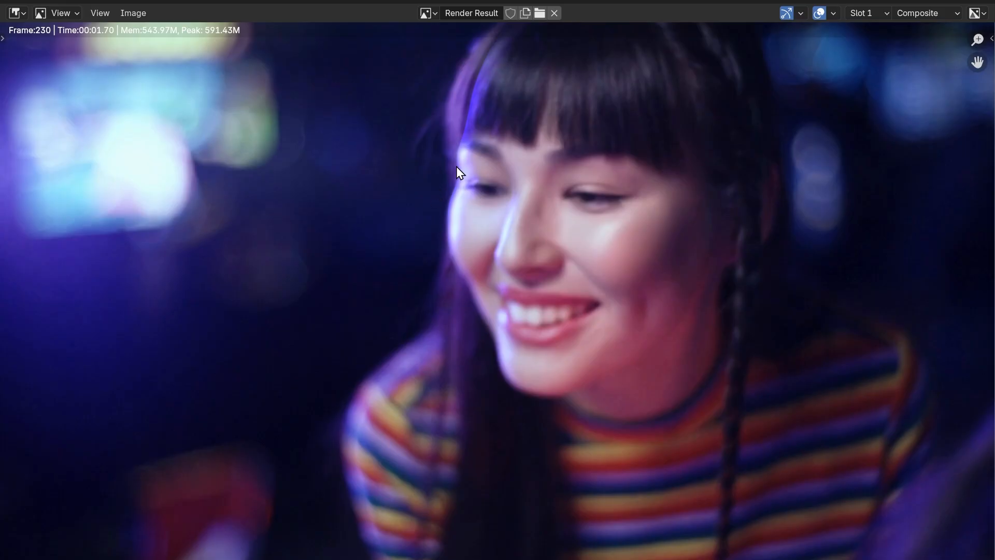
pyautogui.scroll(1, 503, 218)
pyautogui.moveTo(497, 195); pyautogui.dragTo(465, 317, button='middle')
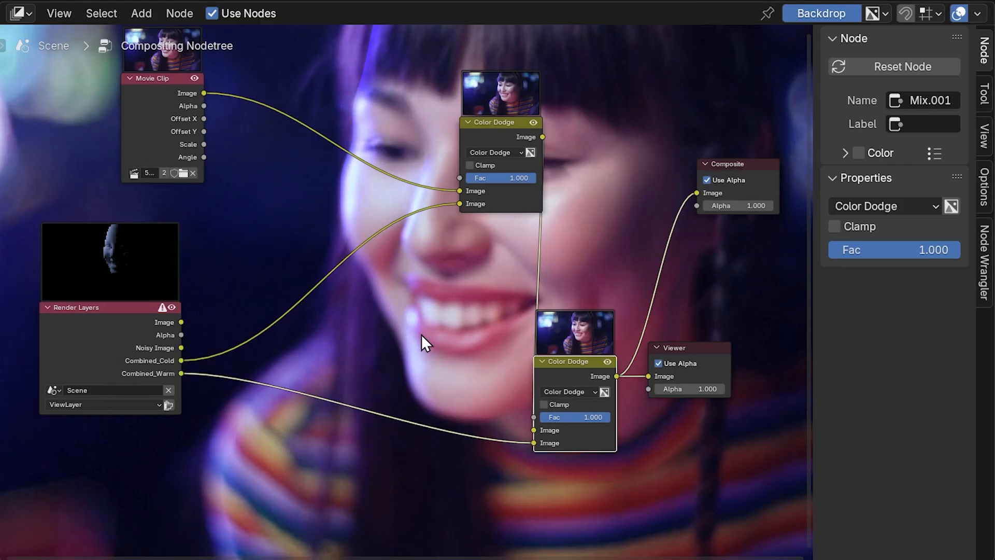
# Insert a Blur node on the Combined_Cold link and set its X and Y size to 80
pyautogui.hotkey('shift', 'a')
pyautogui.click(421, 334)
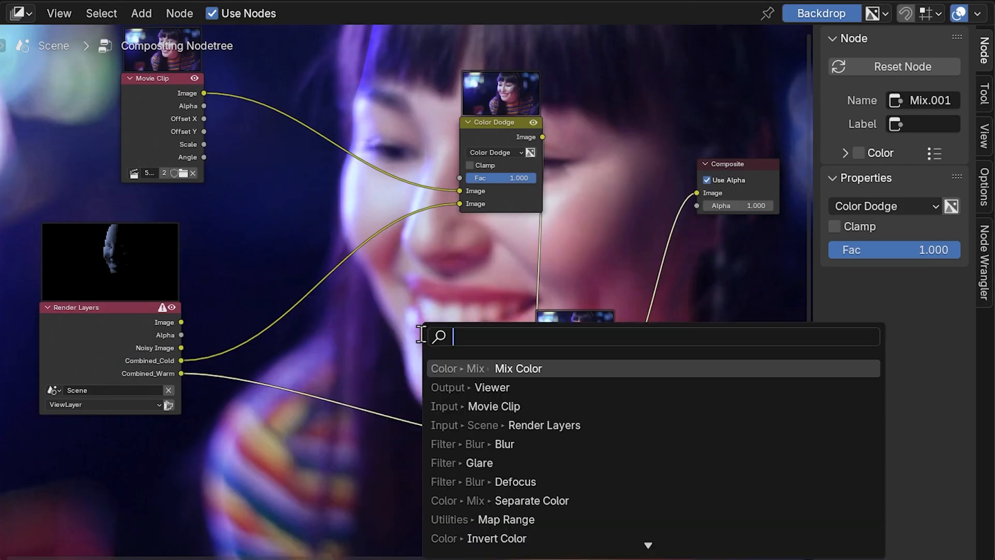
pyautogui.click(503, 444)
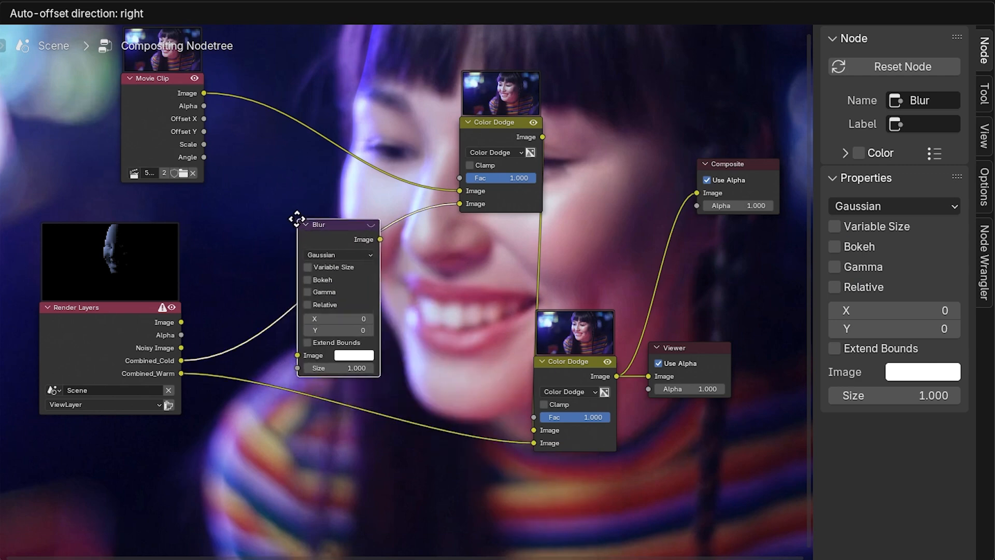
pyautogui.click(313, 209)
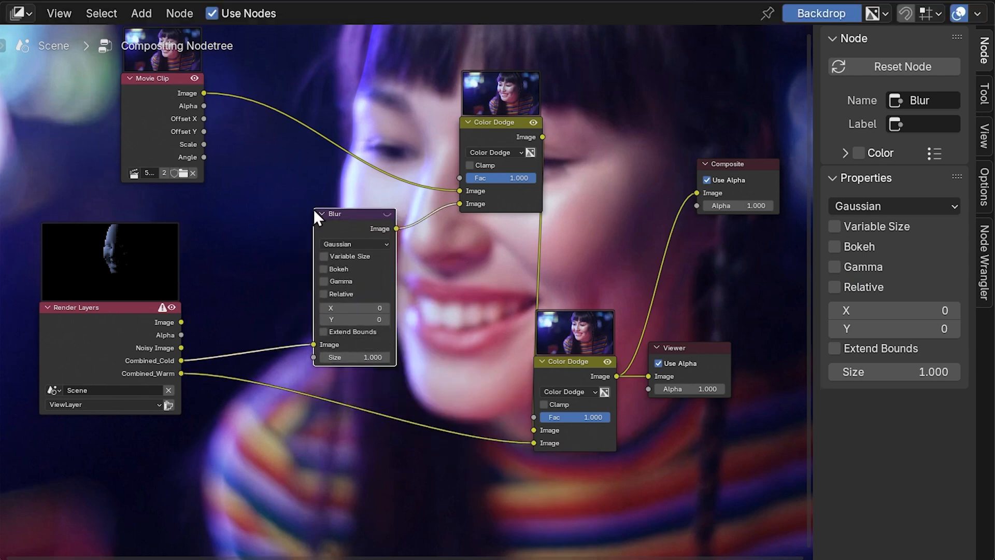
pyautogui.click(369, 308)
pyautogui.write('80')
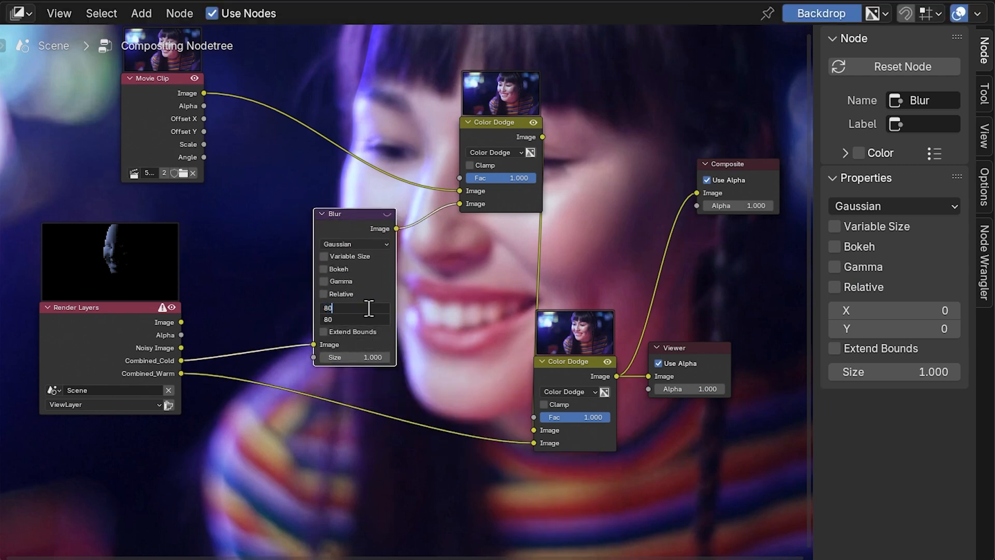
pyautogui.press('Return')
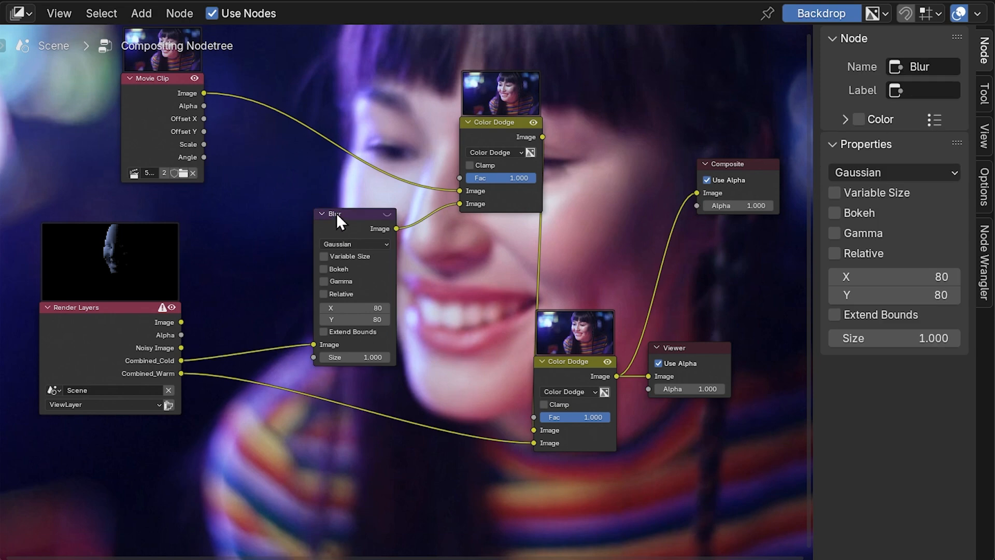
# Duplicate the Blur node onto the Combined_Warm link and set the copy's X and Y size to 40
pyautogui.hotkey('shift', 'd')
pyautogui.click(403, 376)
pyautogui.moveTo(422, 447); pyautogui.dragTo(423, 458)
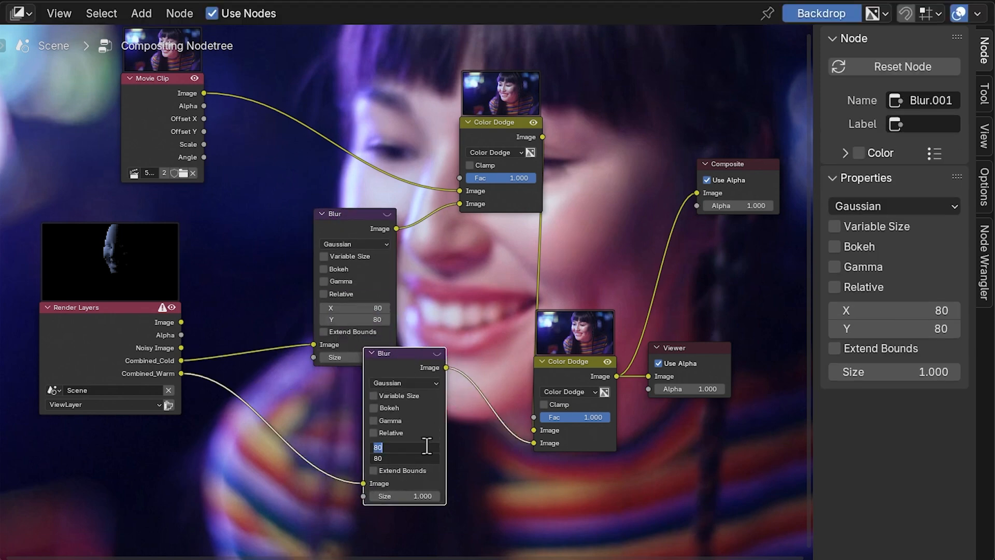
pyautogui.write('40')
pyautogui.press('Return')
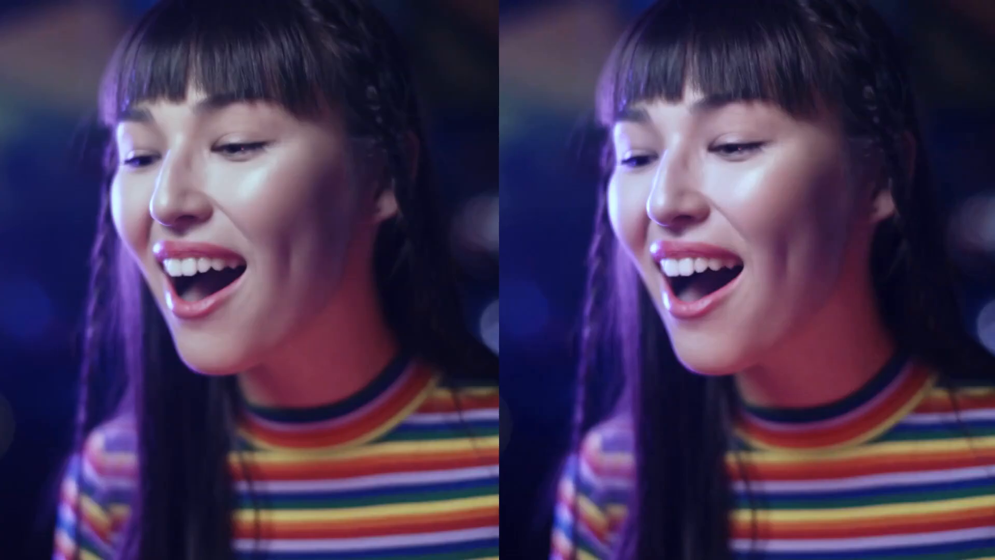